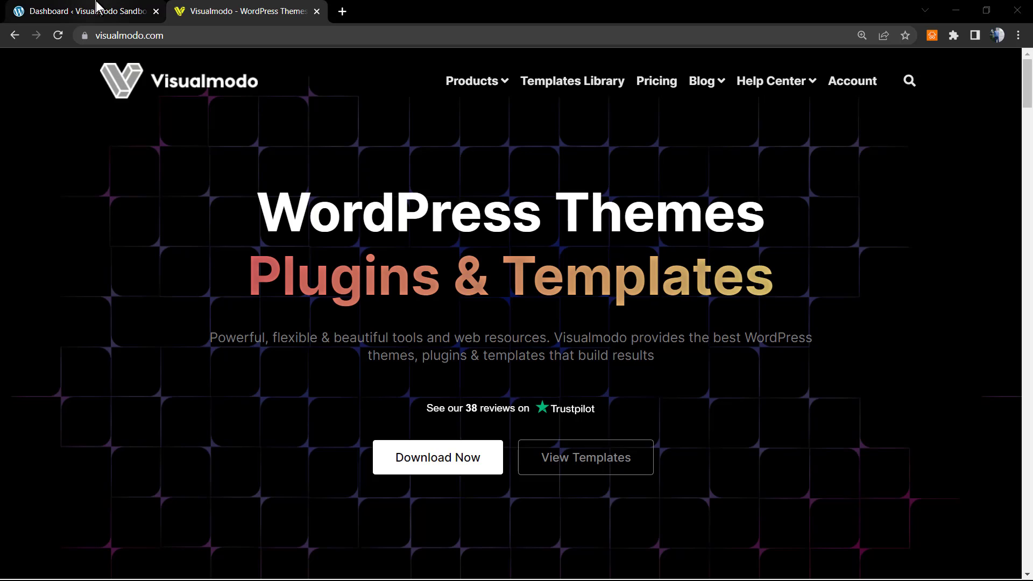
- Create a new WordPress page from Pages > Add New
click(134, 11)
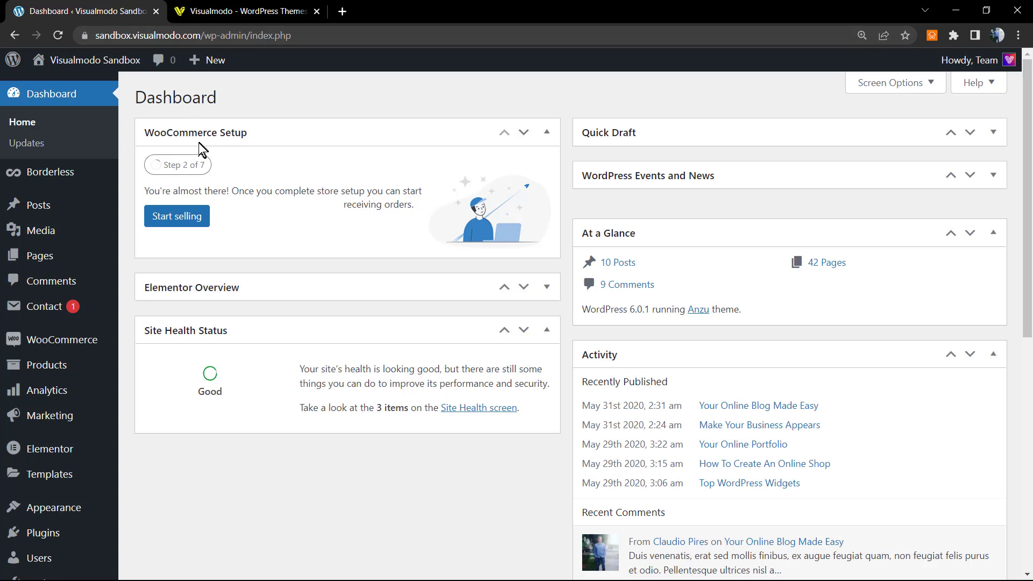
mouse_move(59, 235)
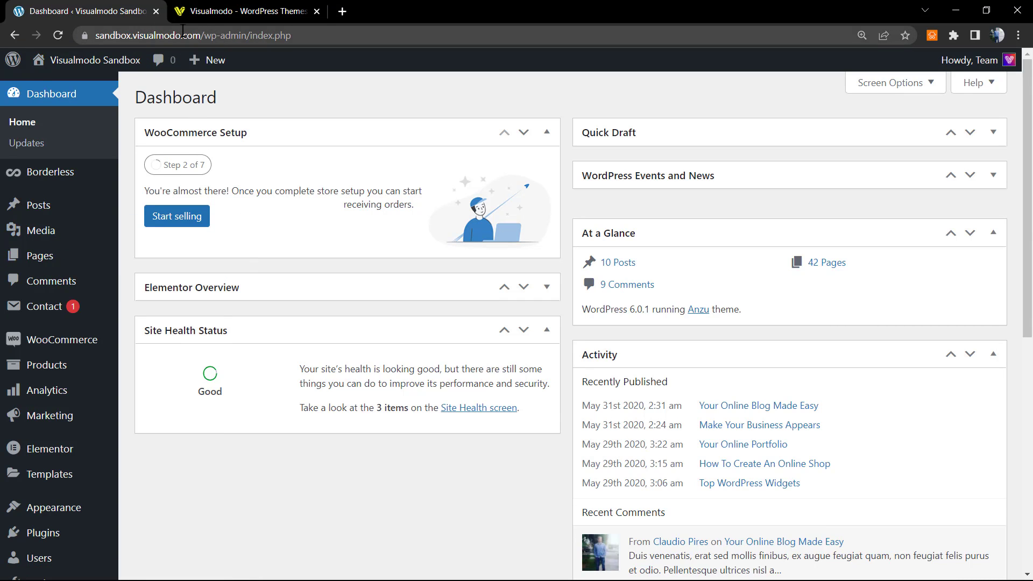
mouse_move(58, 344)
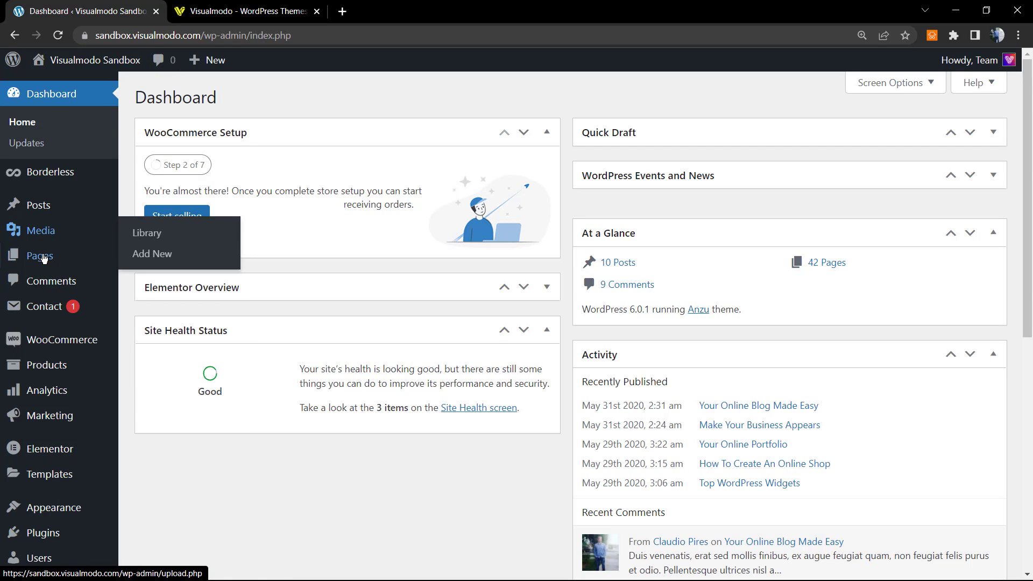
mouse_move(44, 259)
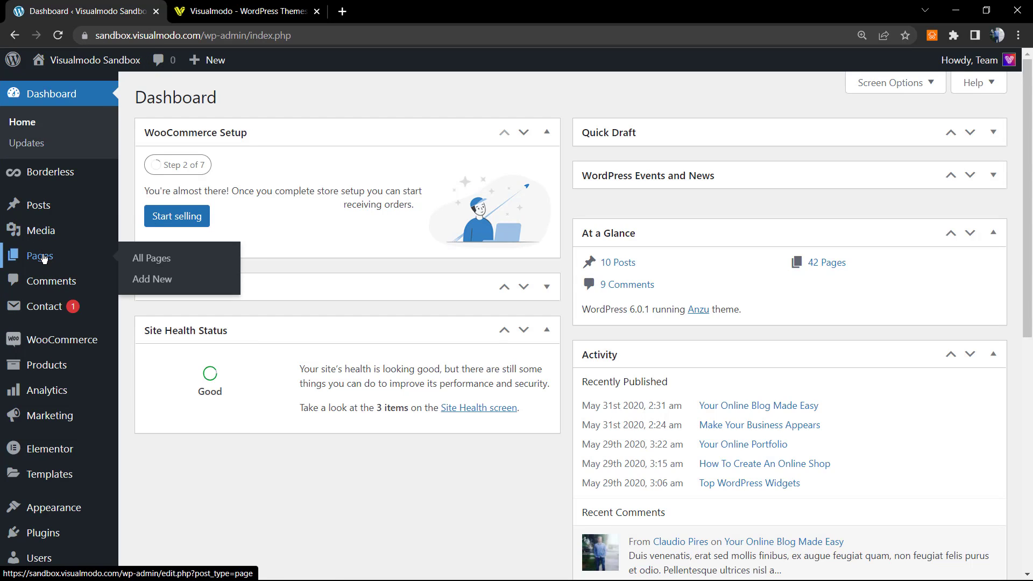
click(155, 279)
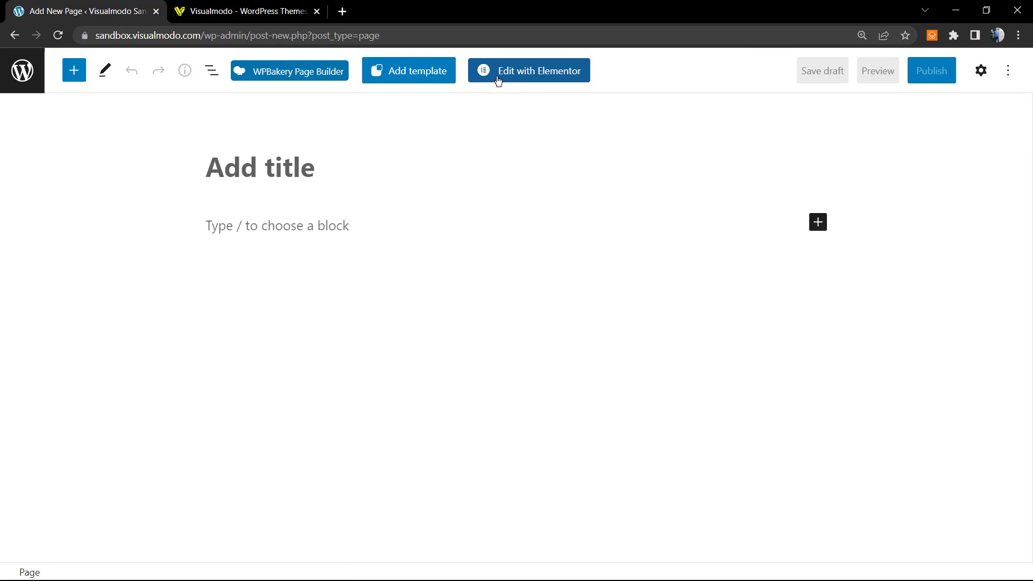
- Edit the new page, Elementor #2015, with Elementor, and open the WordPress admin in a new tab
click(552, 71)
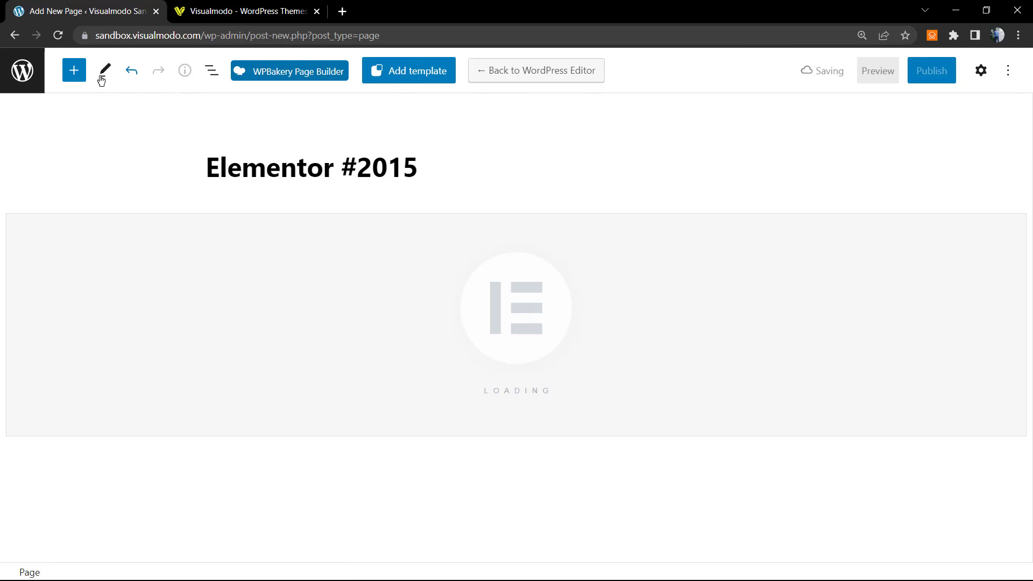
right_click(25, 70)
click(64, 78)
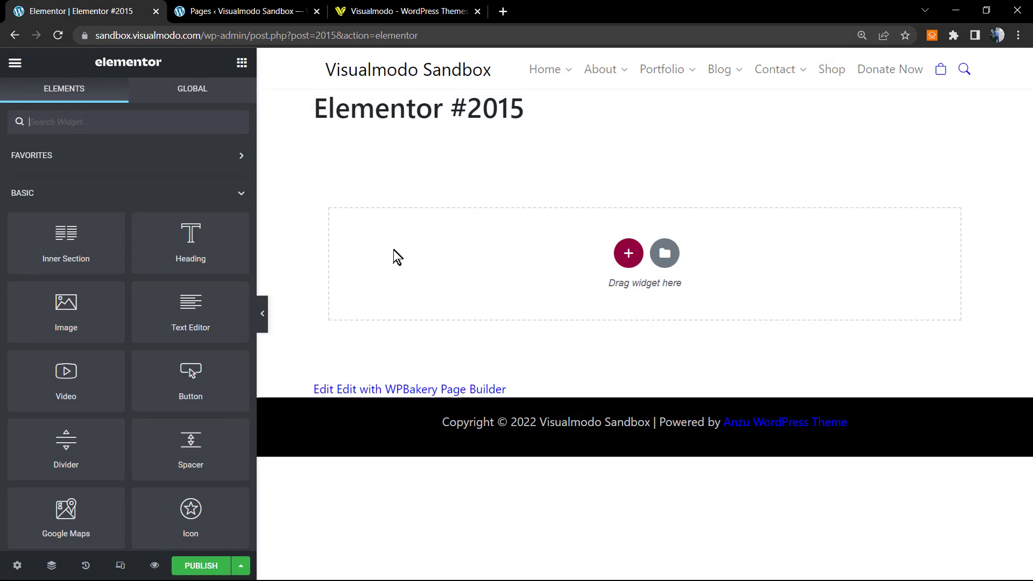
- Visit the live Visualmodo Sandbox home page and look over its Slide #1–#3 banner
click(302, 11)
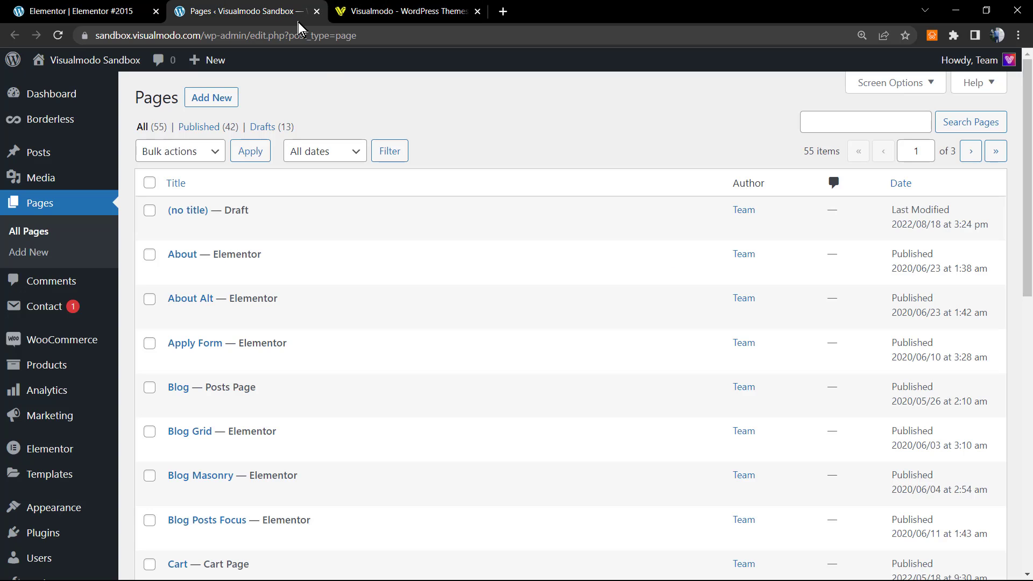
mouse_move(92, 60)
click(86, 83)
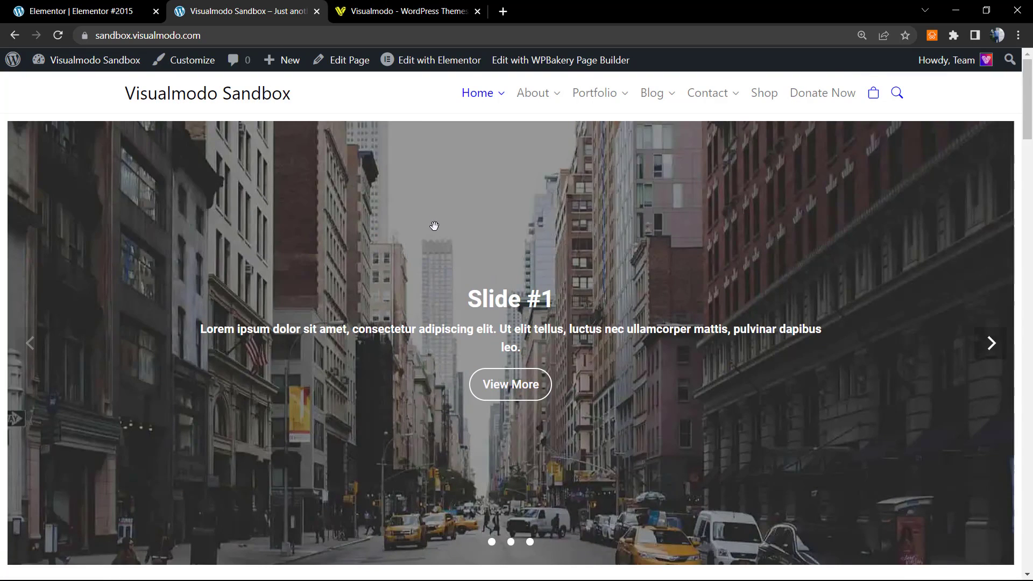
scroll(433, 227, down, 10)
scroll(427, 249, up, 5)
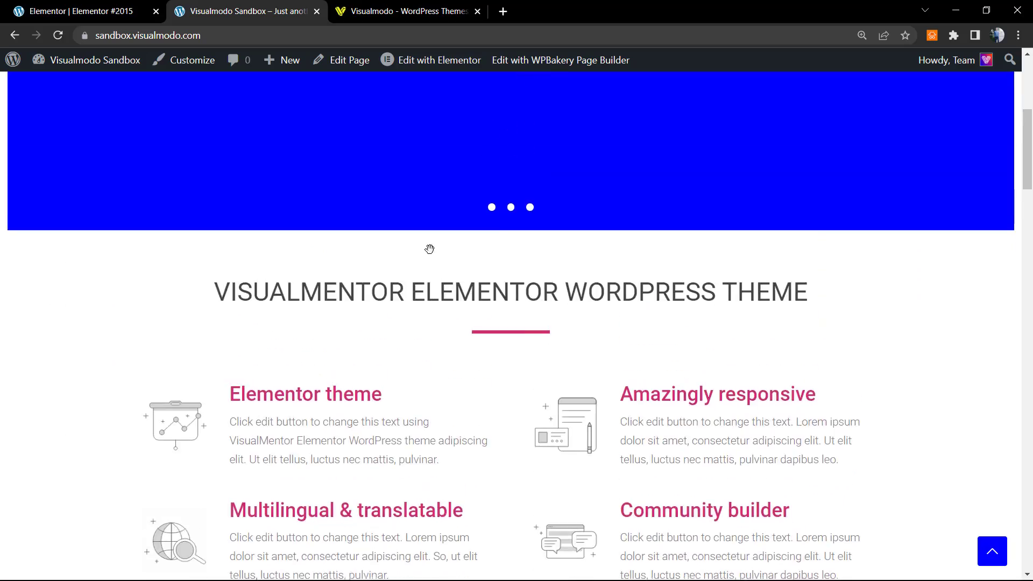
scroll(426, 255, up, 5)
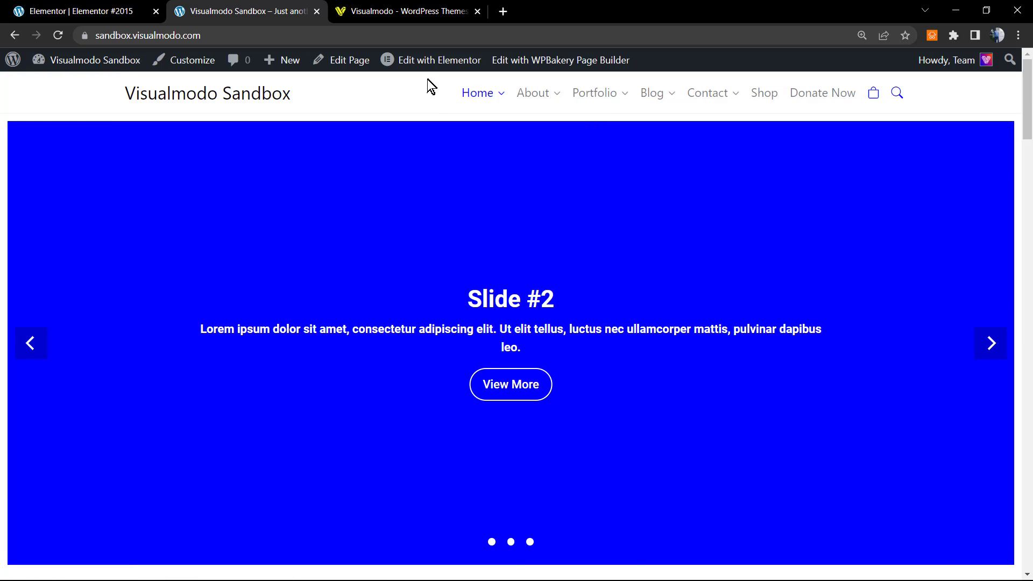
mouse_move(434, 67)
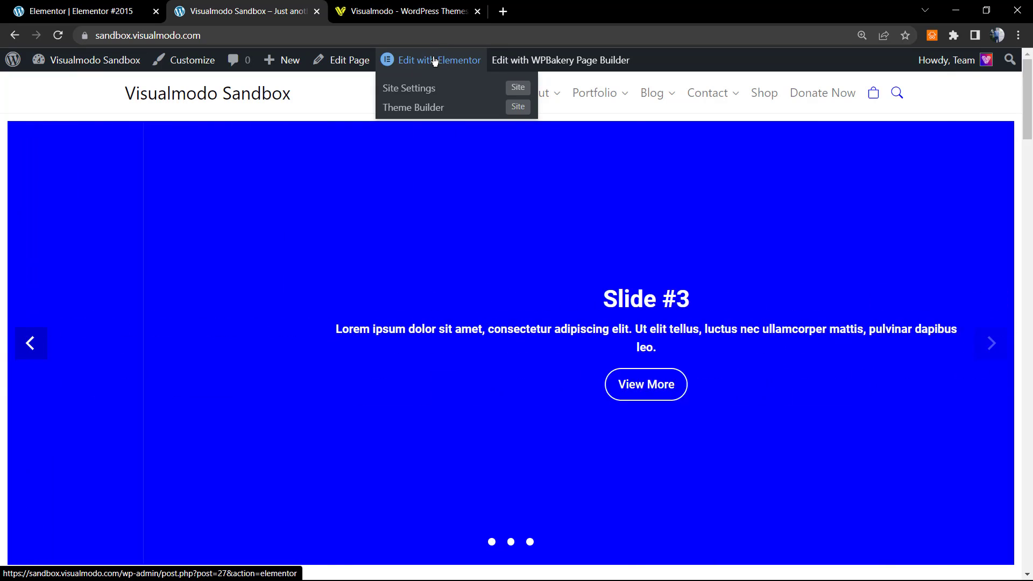
- Edit the Home page with Elementor and bring up the options for the HTML block under OUR REVIEWS
click(443, 65)
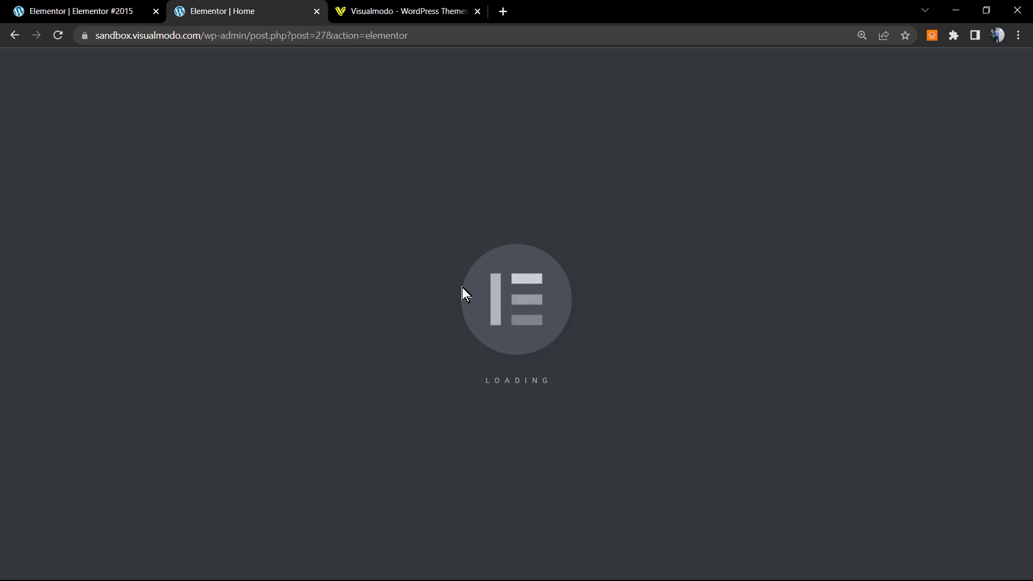
scroll(484, 285, down, 15)
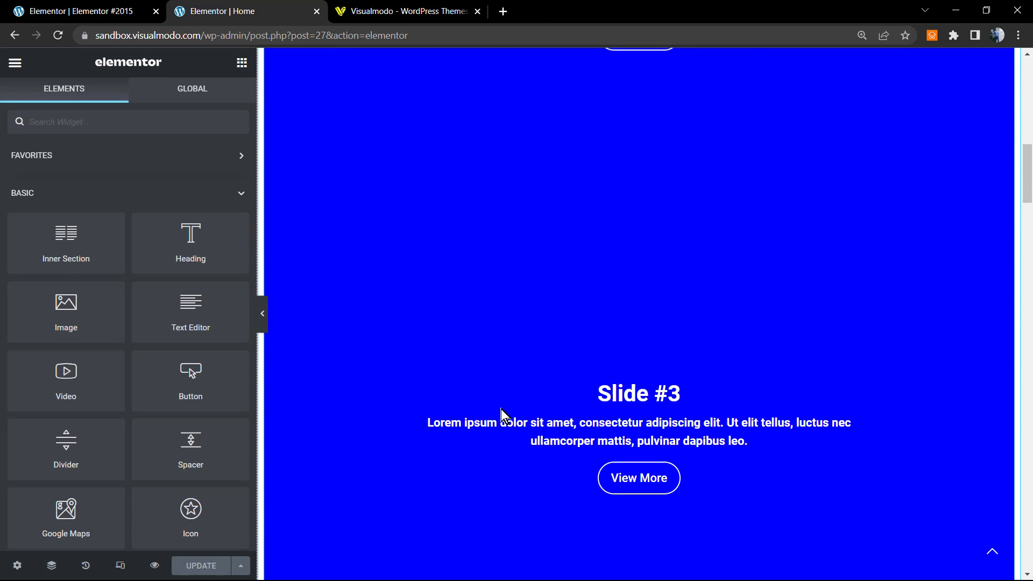
scroll(506, 414, down, 10)
scroll(510, 399, down, 15)
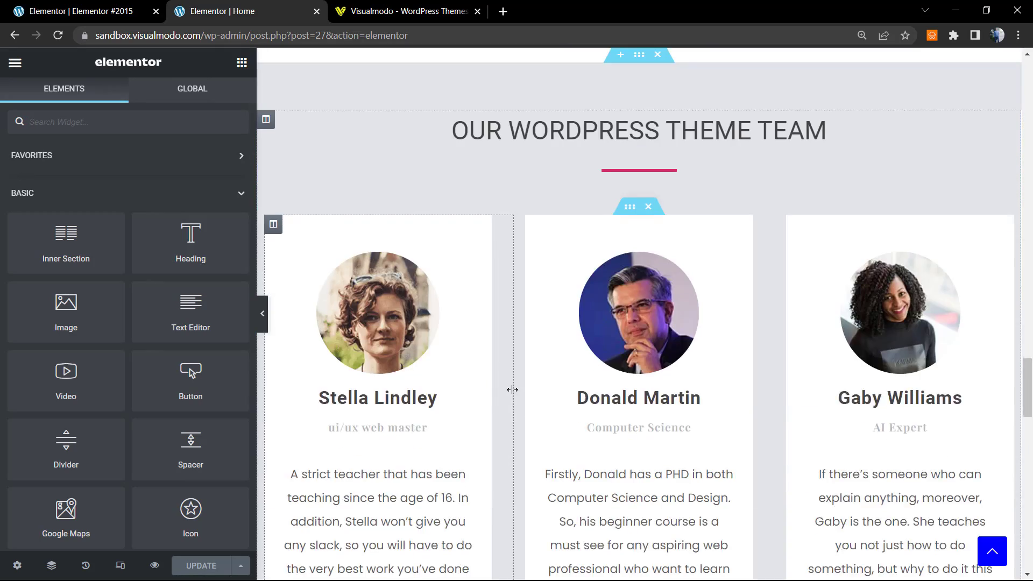
scroll(508, 377, up, 20)
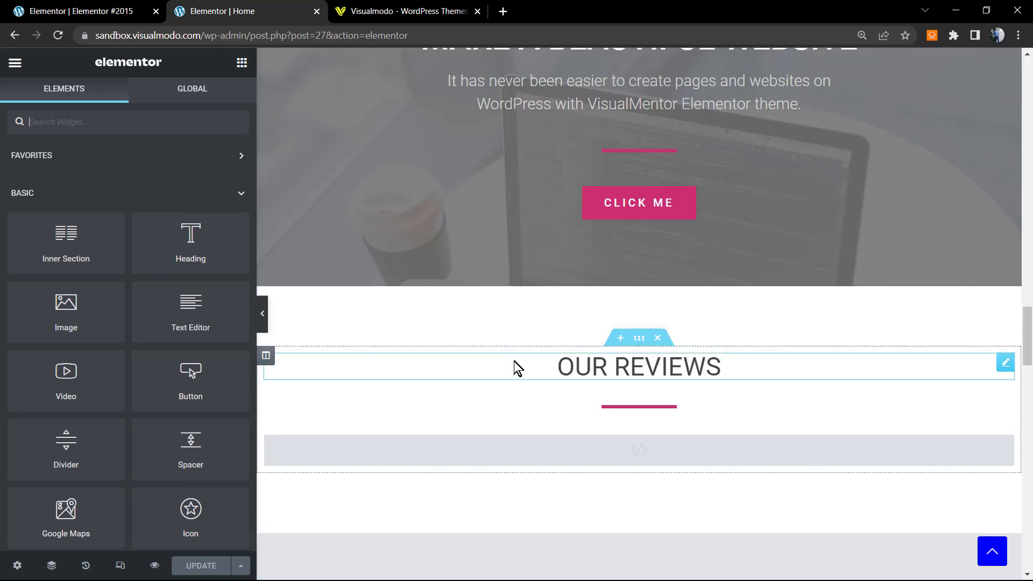
scroll(512, 360, down, 6)
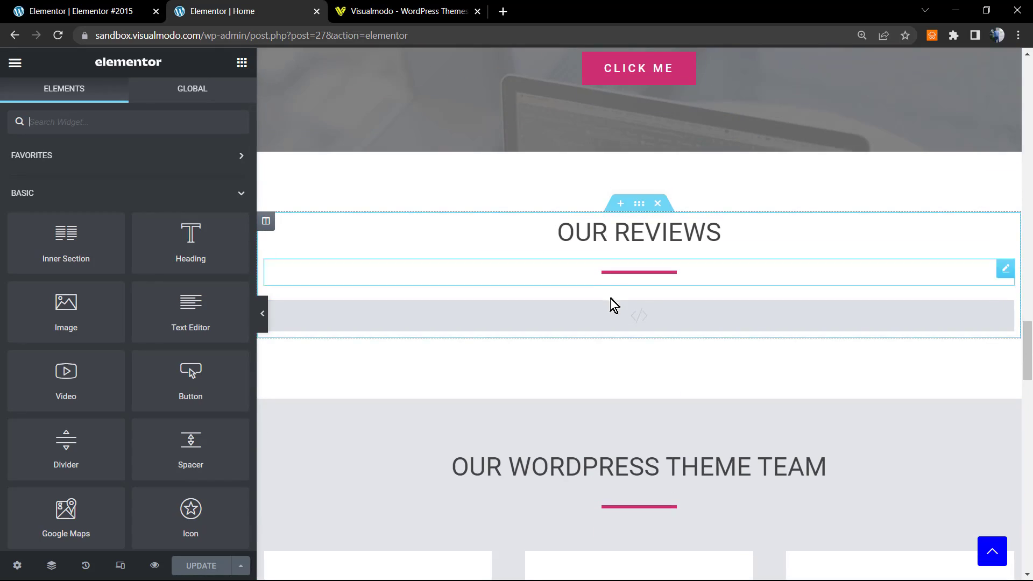
right_click(606, 313)
- Delete the HTML block and drag a Tabs widget, found by searching 'tab', under OUR REVIEWS
click(640, 525)
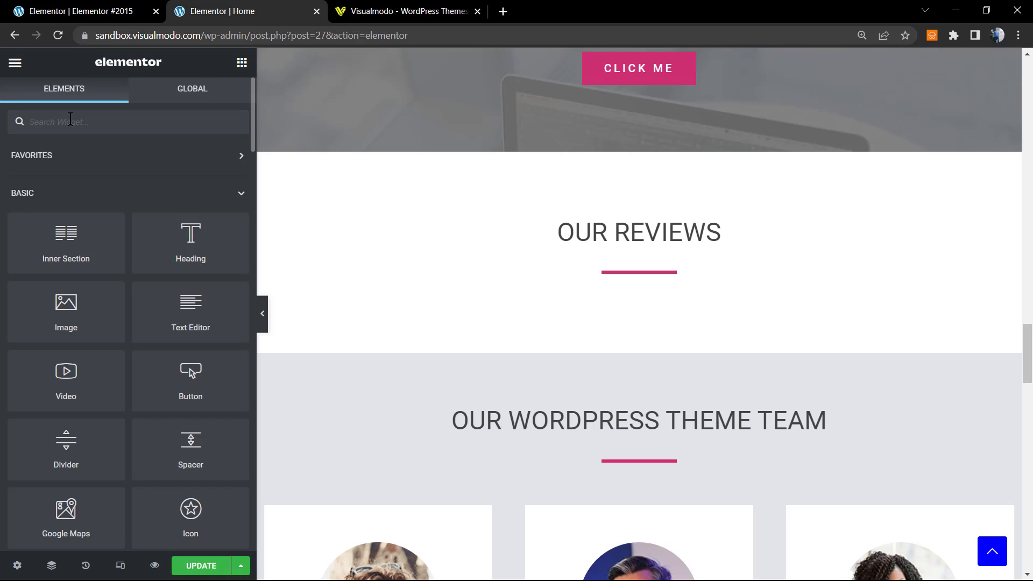
text(t)
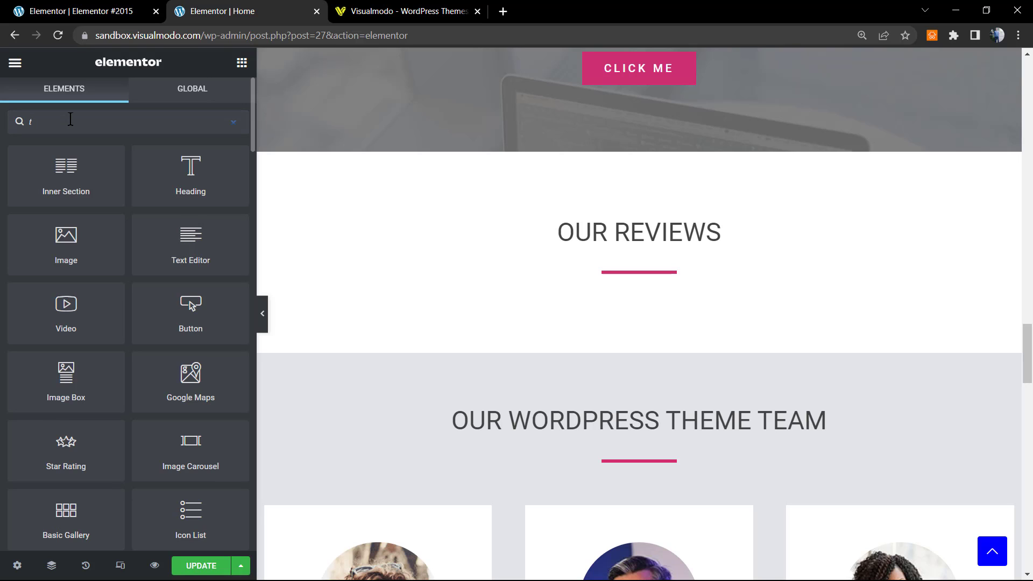
text(ab)
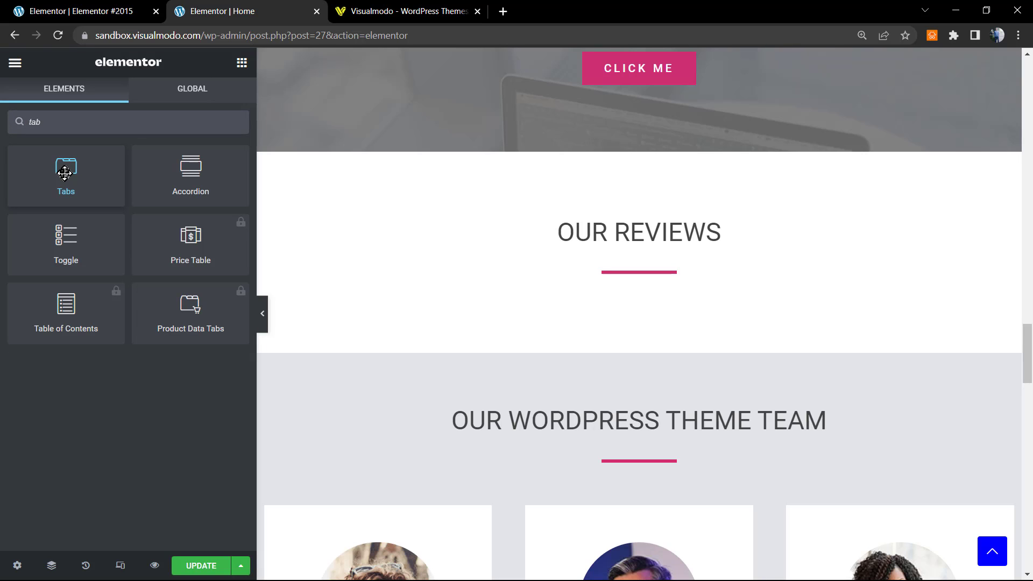
drag(65, 173, 607, 285)
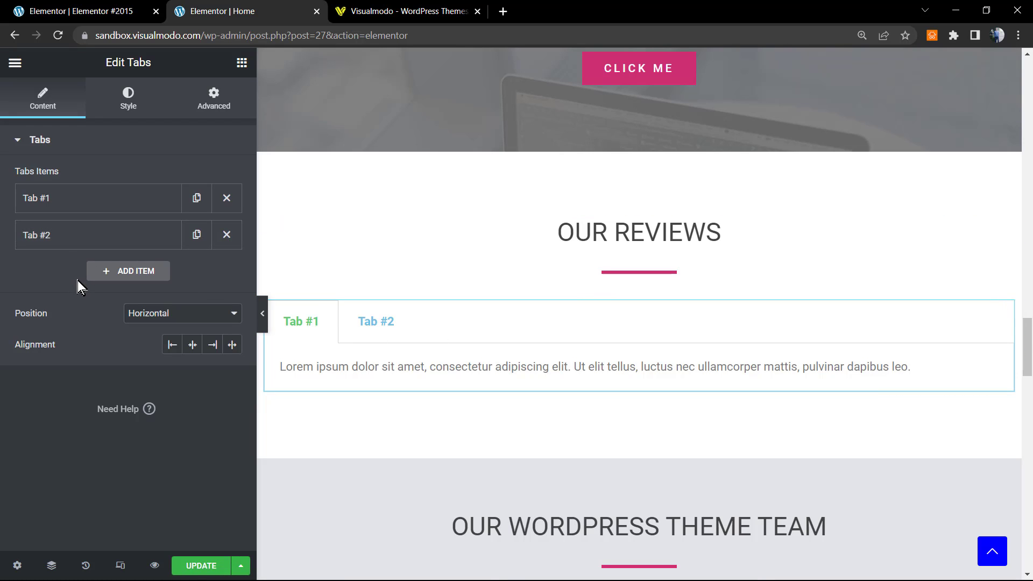
- Zoom the editor in, add a third tab item, and retitle it Tab #3
key(ctrl+plus)
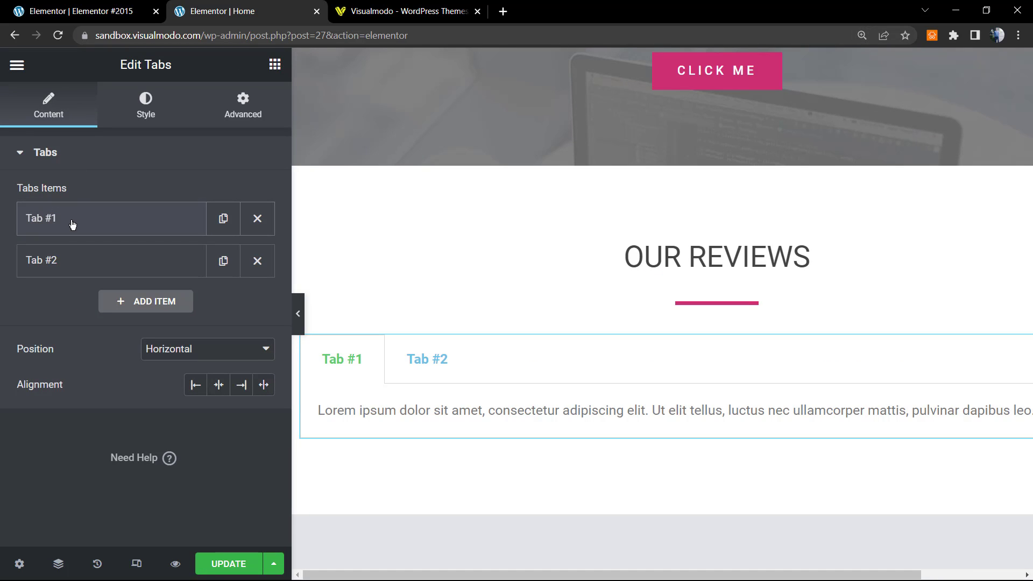
click(138, 303)
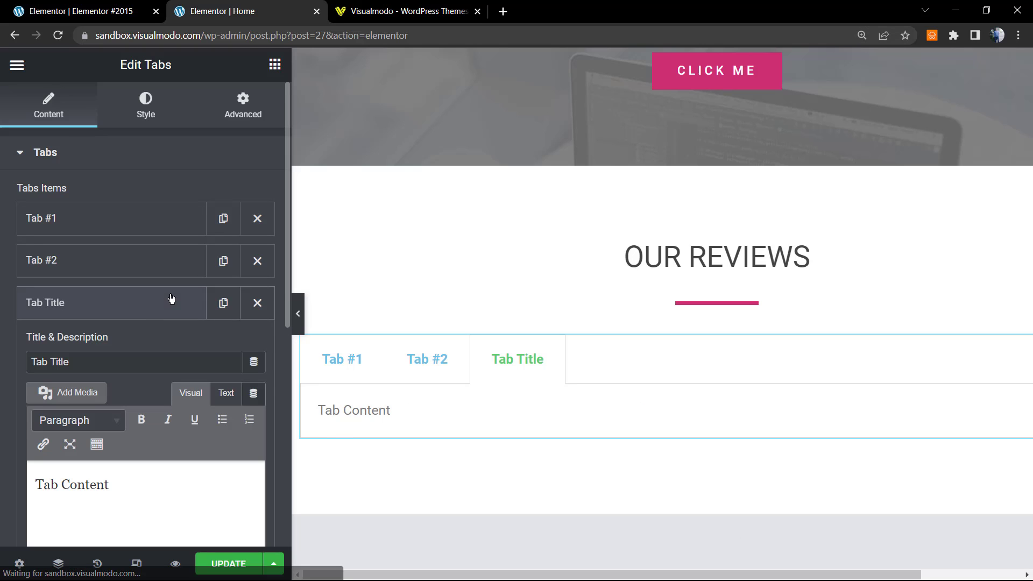
click(110, 304)
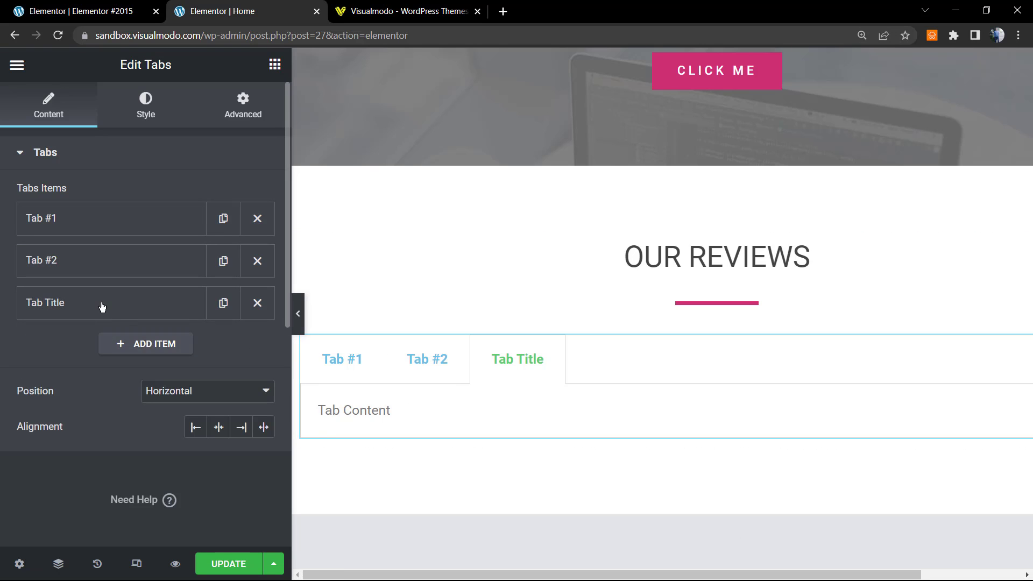
click(102, 305)
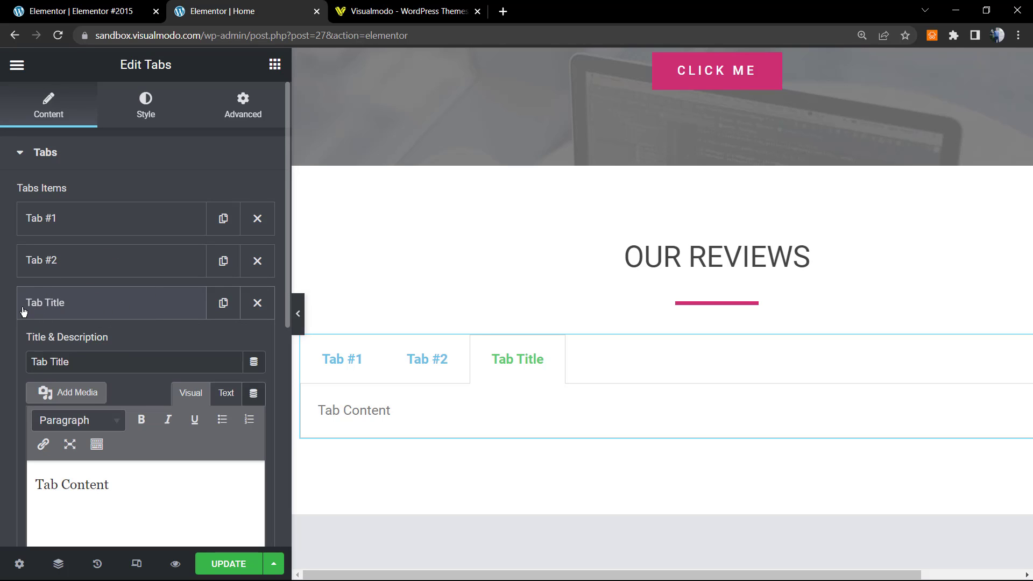
double_click(74, 359)
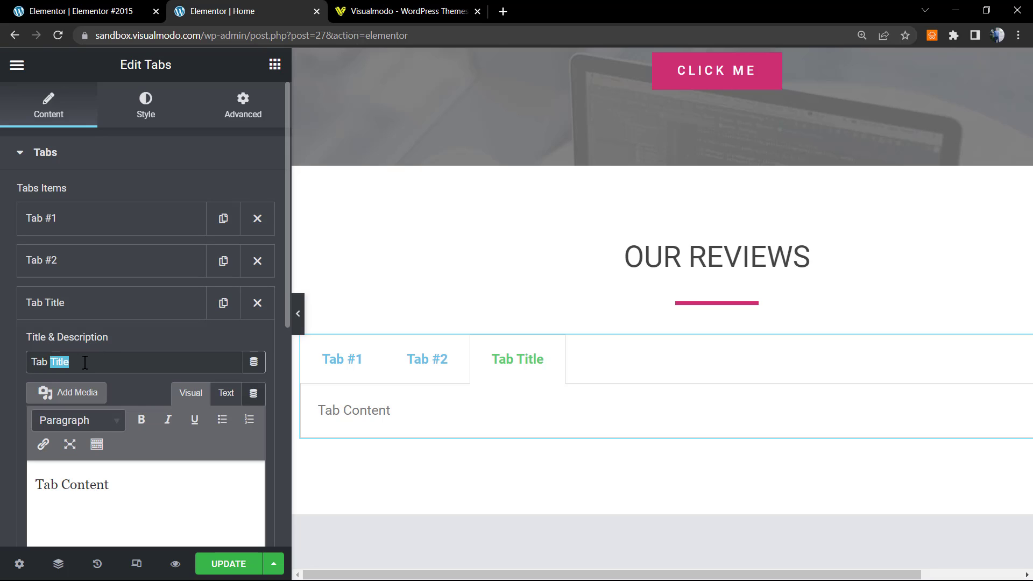
text(3)
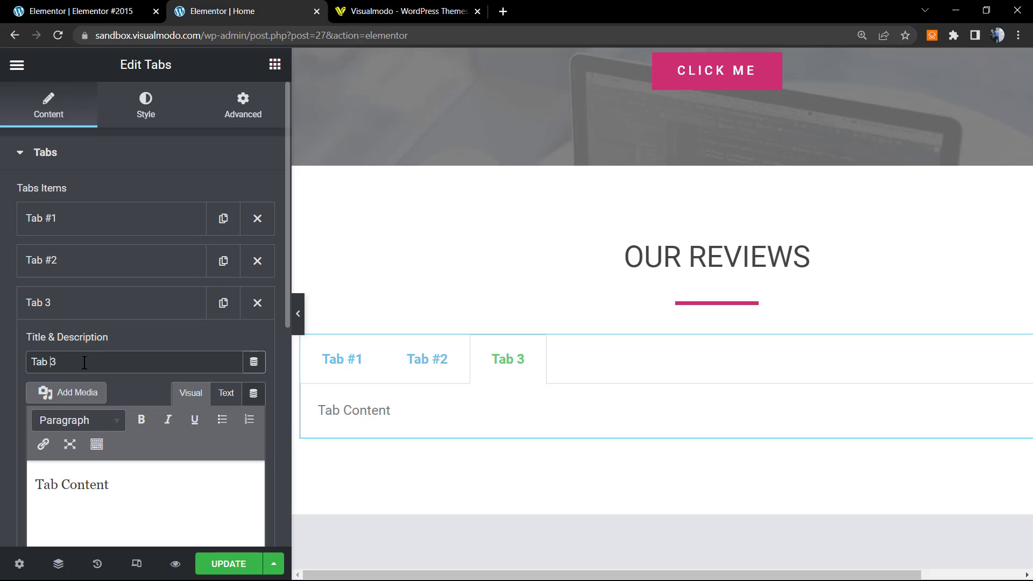
text(#)
- Paste repeated copies of 'Tab Content' into Tab #3's text
scroll(107, 400, down, 2)
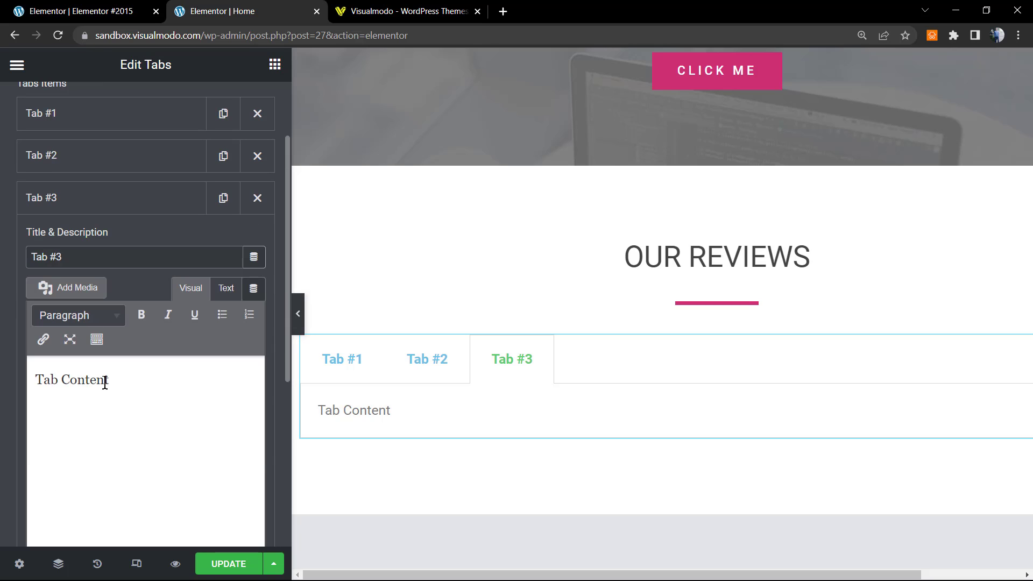
drag(109, 380, 35, 380)
key(ctrl+c)
click(138, 372)
key(ctrl+v)
key(ctrl+v)
key(ctrl+v)
key(ctrl+v)
key(ctrl+v)
key(ctrl+v)
key(ctrl+v)
key(ctrl+v)
key(ctrl+v)
key(ctrl+v)
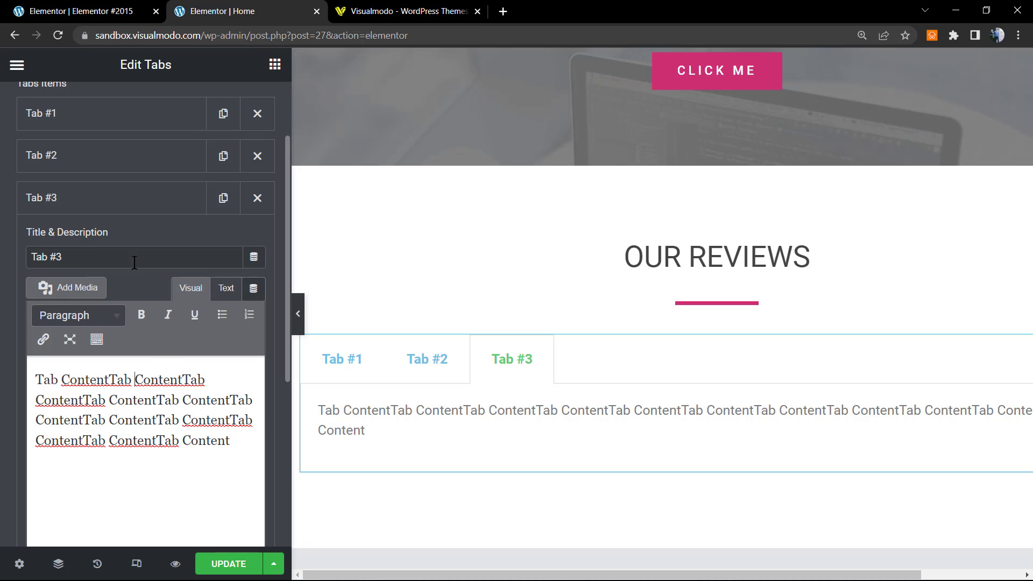
- Insert the Visualmodo logo from the media library on a new line below Tab #2's text
click(82, 165)
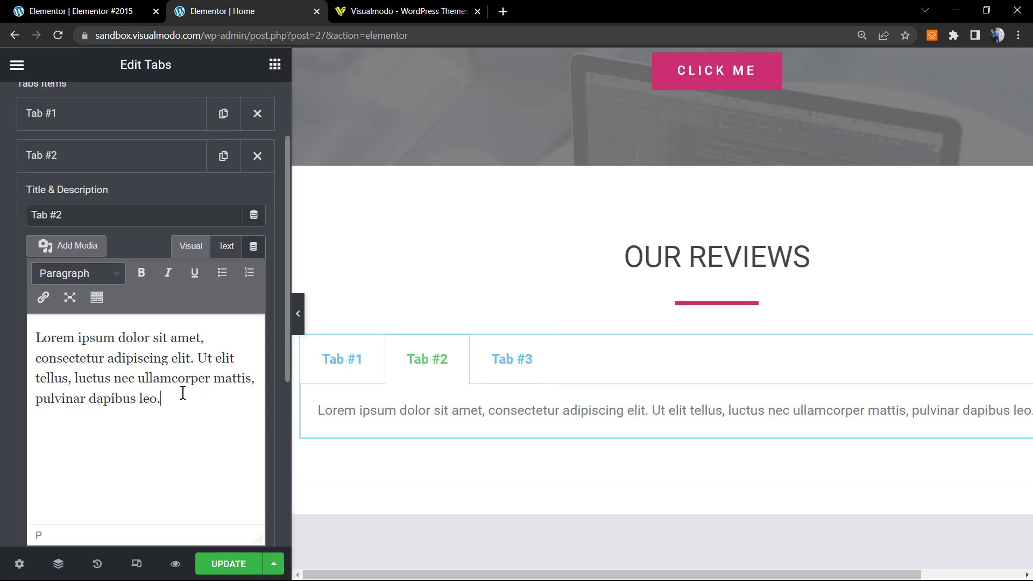
click(185, 395)
key(Return)
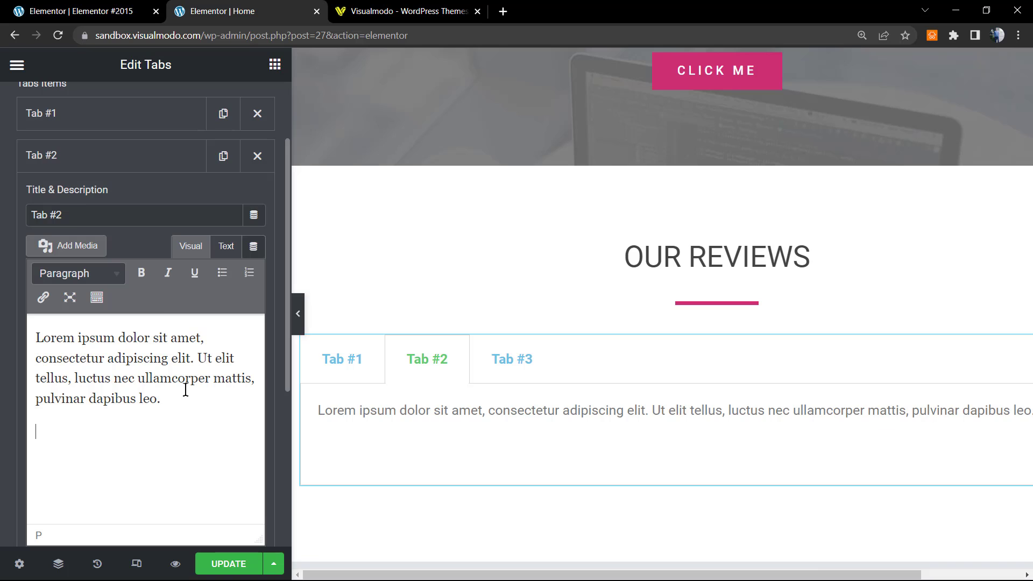
click(74, 249)
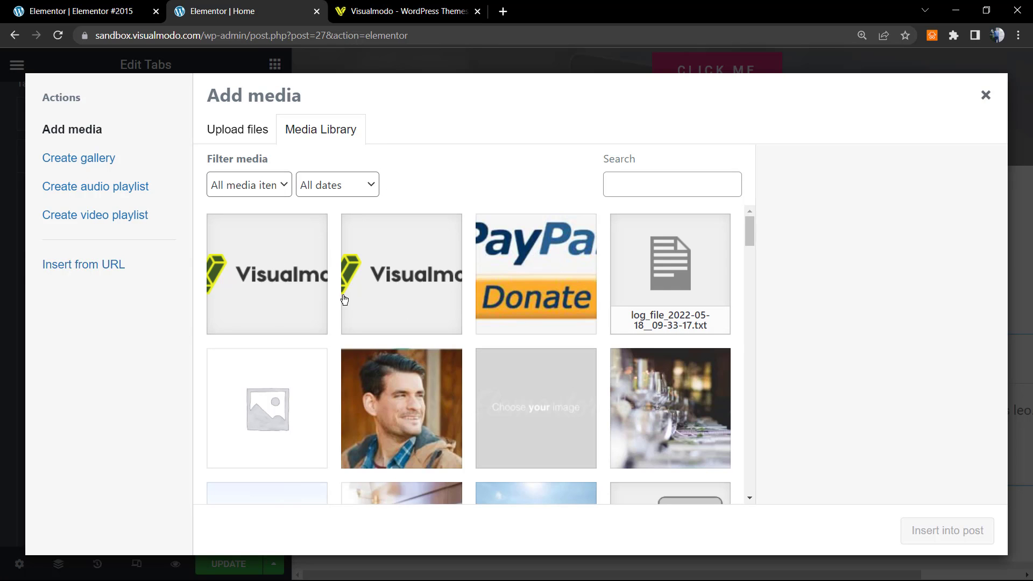
click(956, 530)
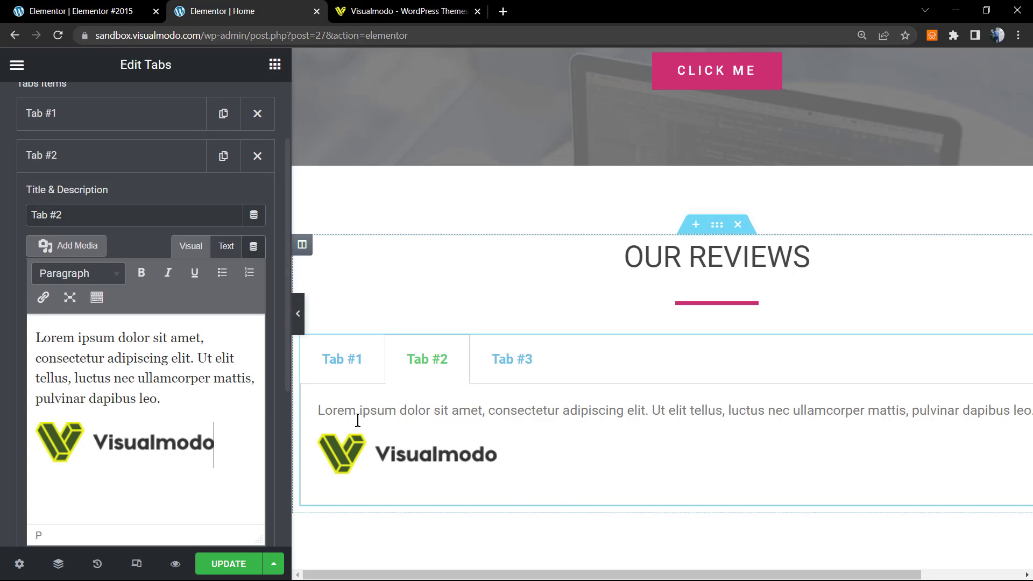
click(334, 361)
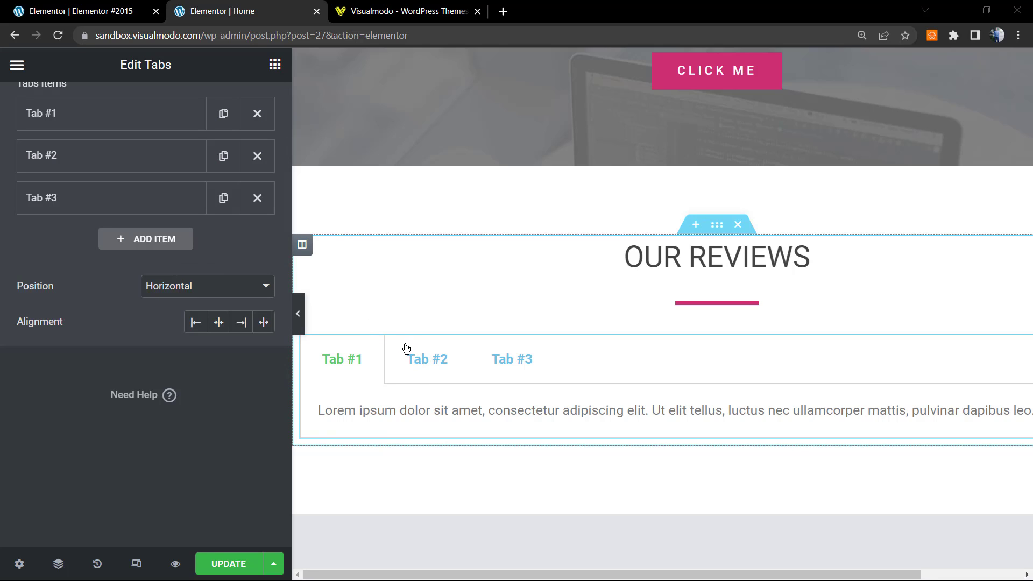
click(229, 284)
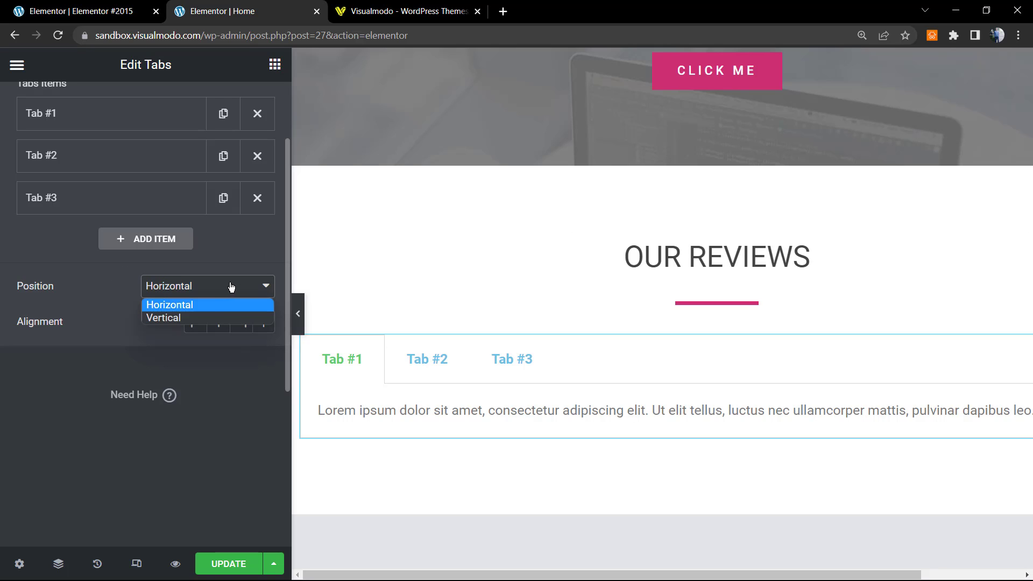
click(177, 318)
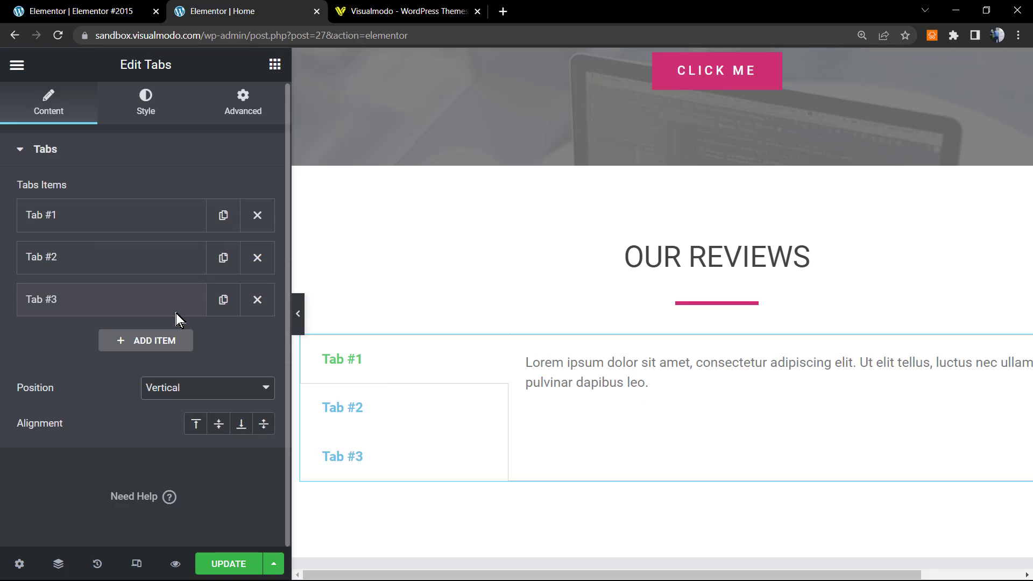
click(382, 442)
click(382, 409)
click(380, 375)
click(381, 428)
click(378, 445)
click(371, 380)
click(369, 414)
click(369, 439)
click(211, 390)
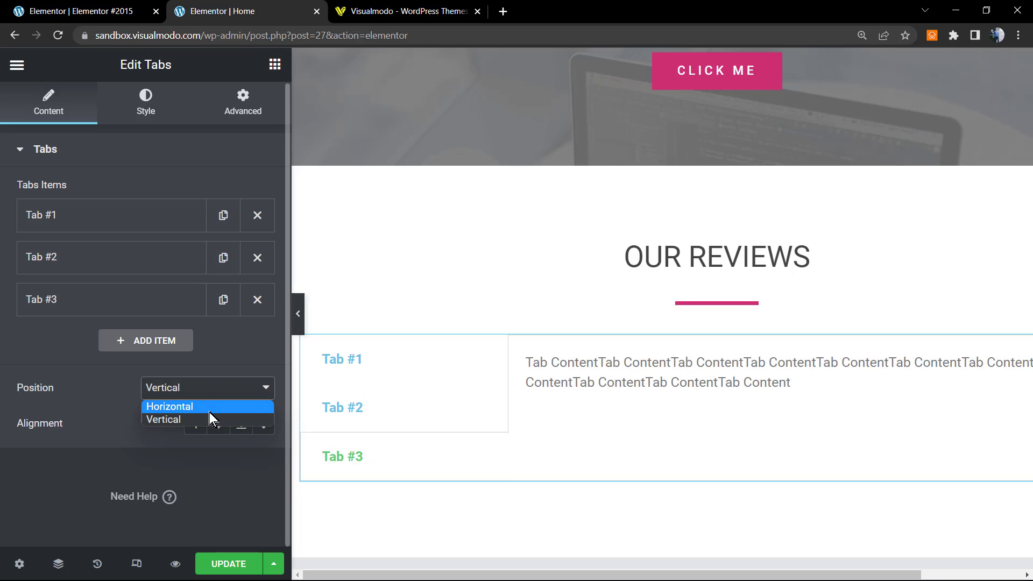
click(191, 405)
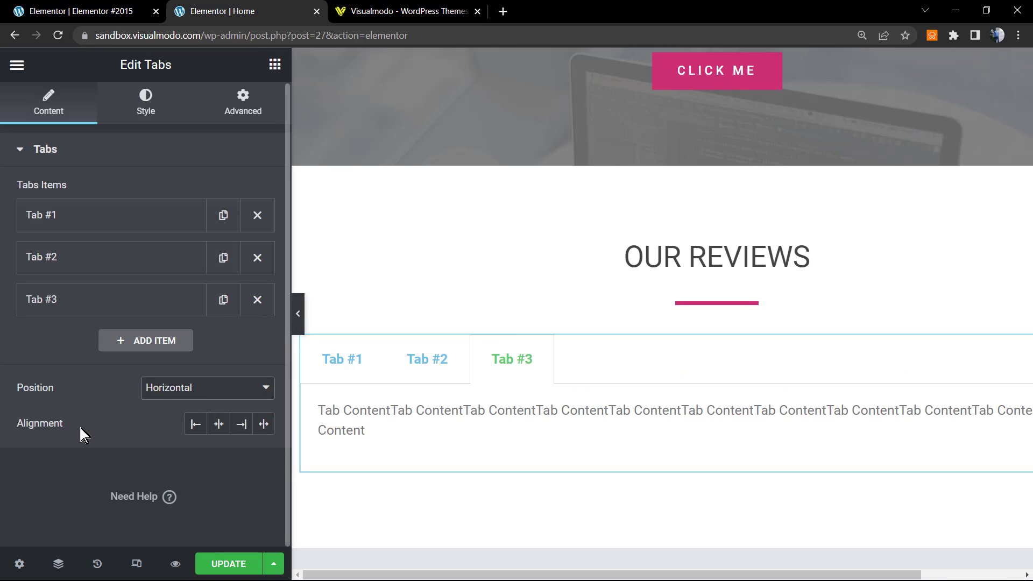
click(193, 425)
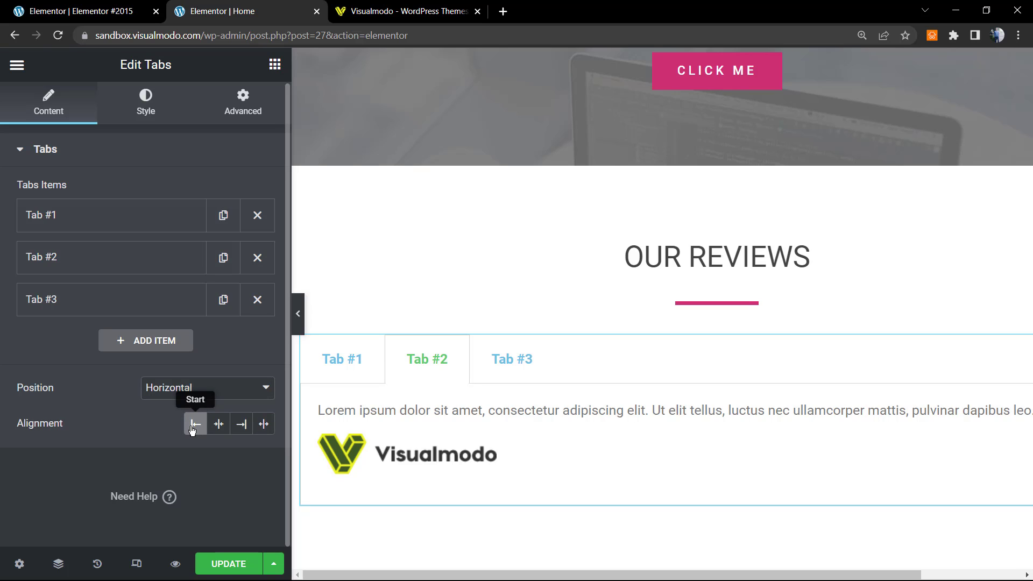
click(223, 427)
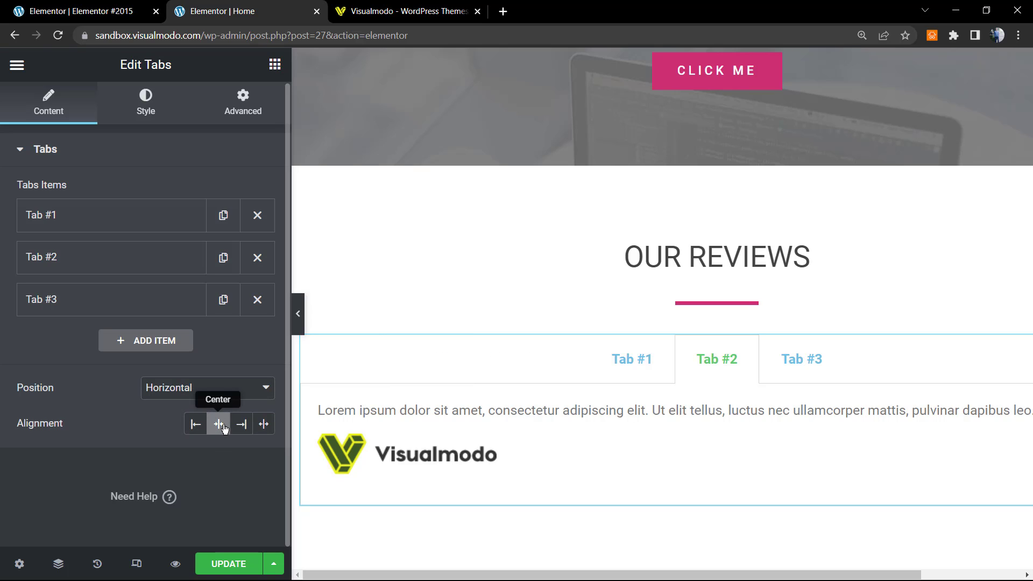
click(246, 426)
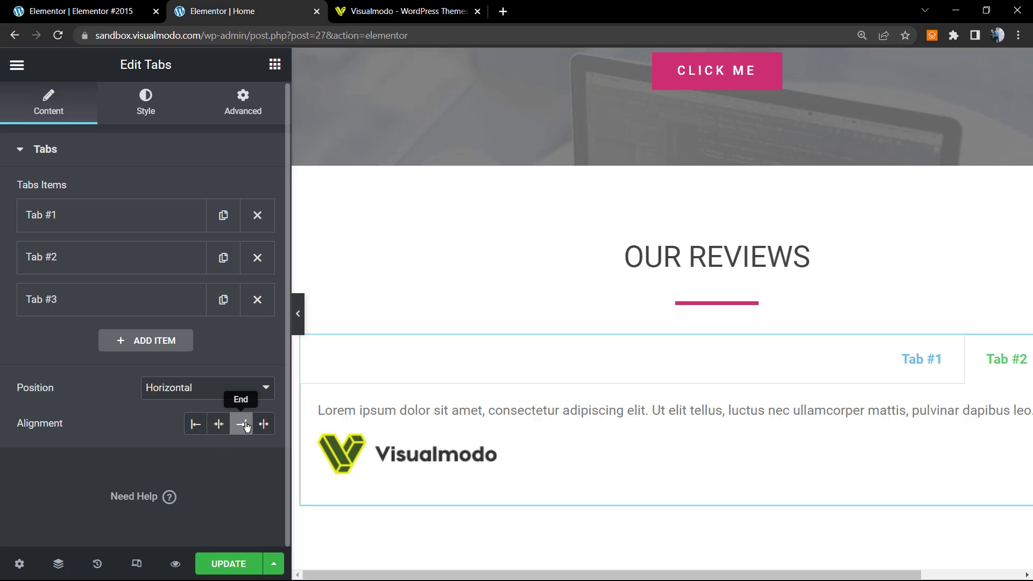
click(263, 427)
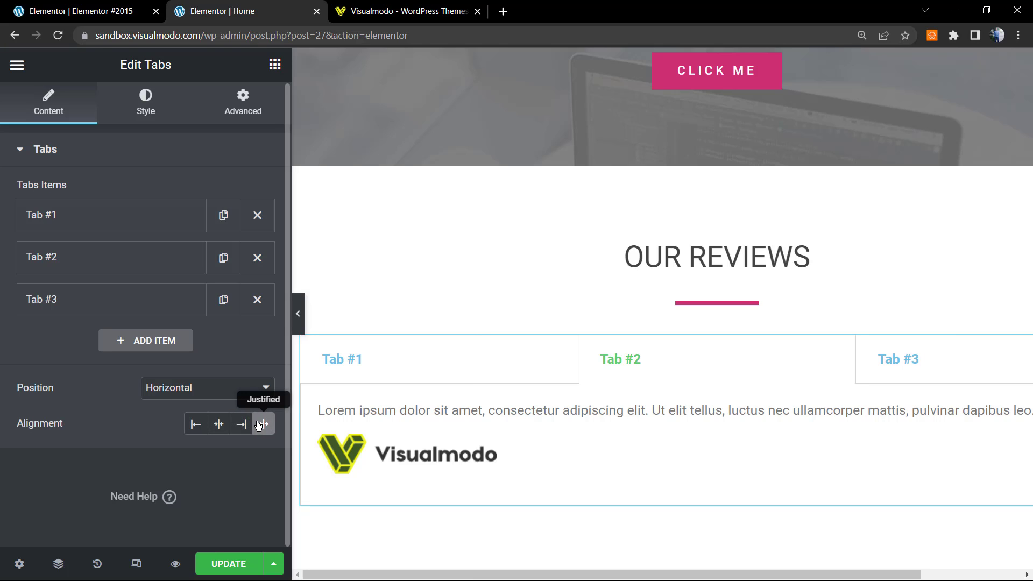
click(196, 425)
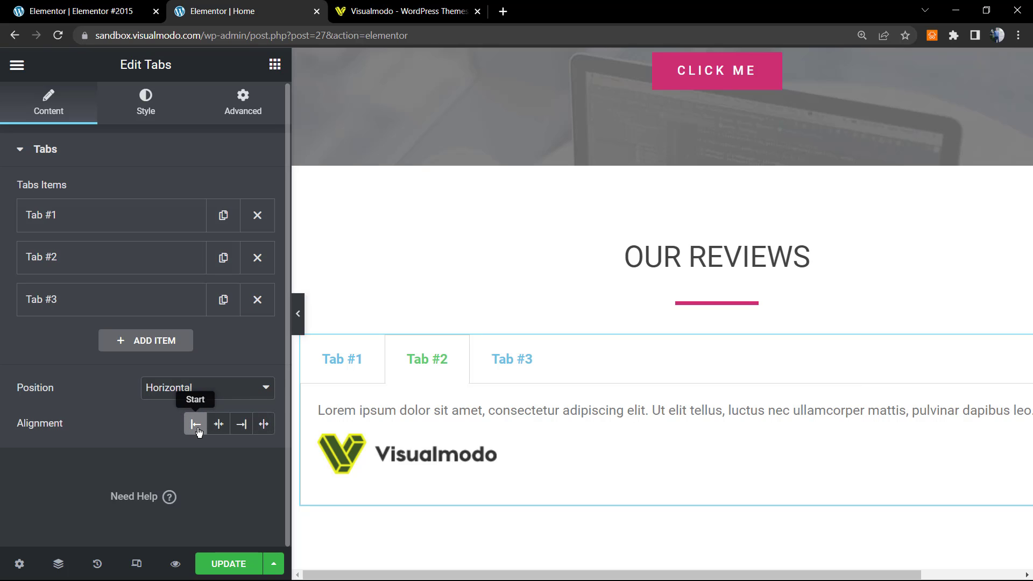
click(199, 388)
click(202, 418)
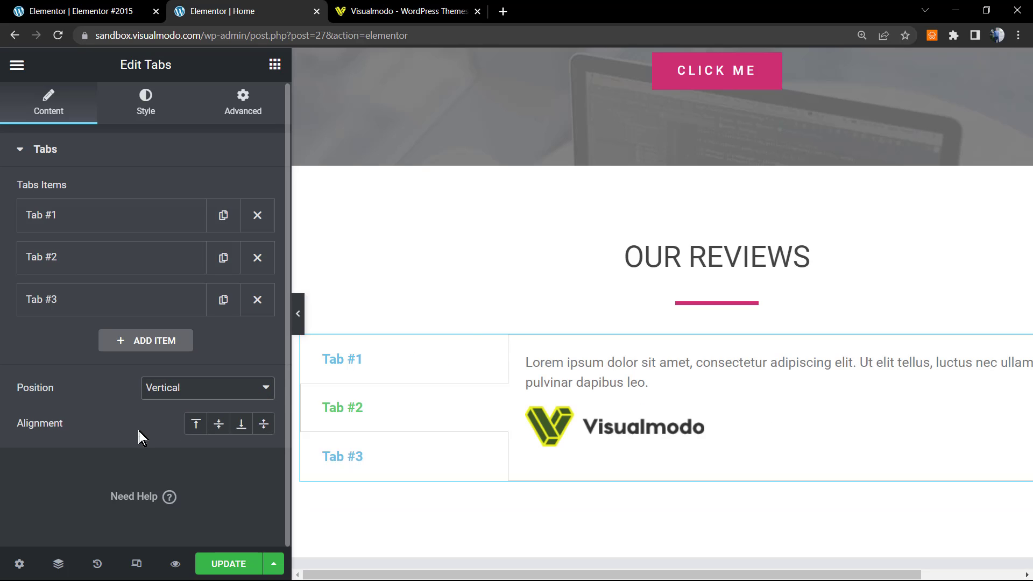
click(264, 424)
click(198, 426)
click(263, 423)
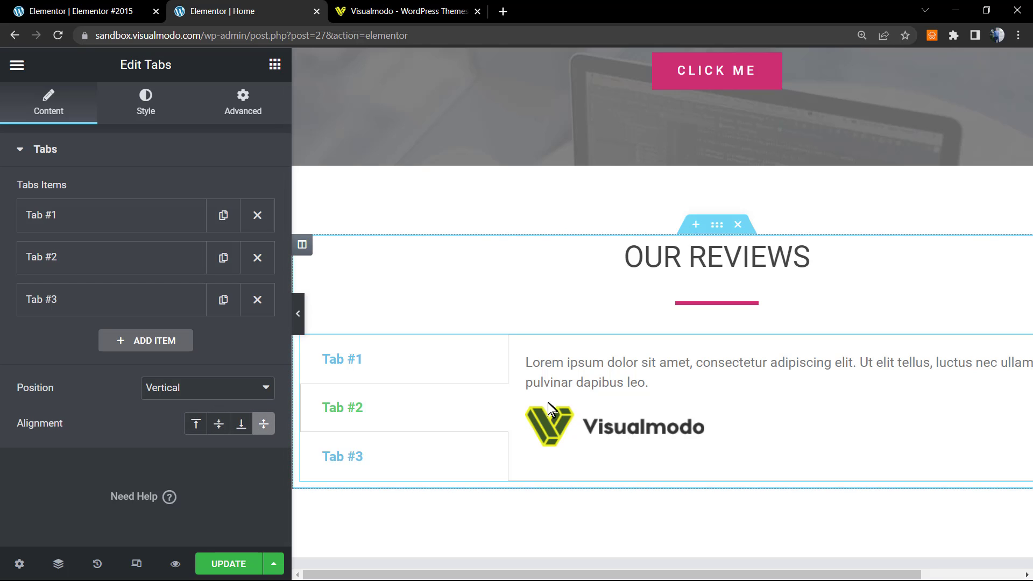
click(208, 395)
click(170, 406)
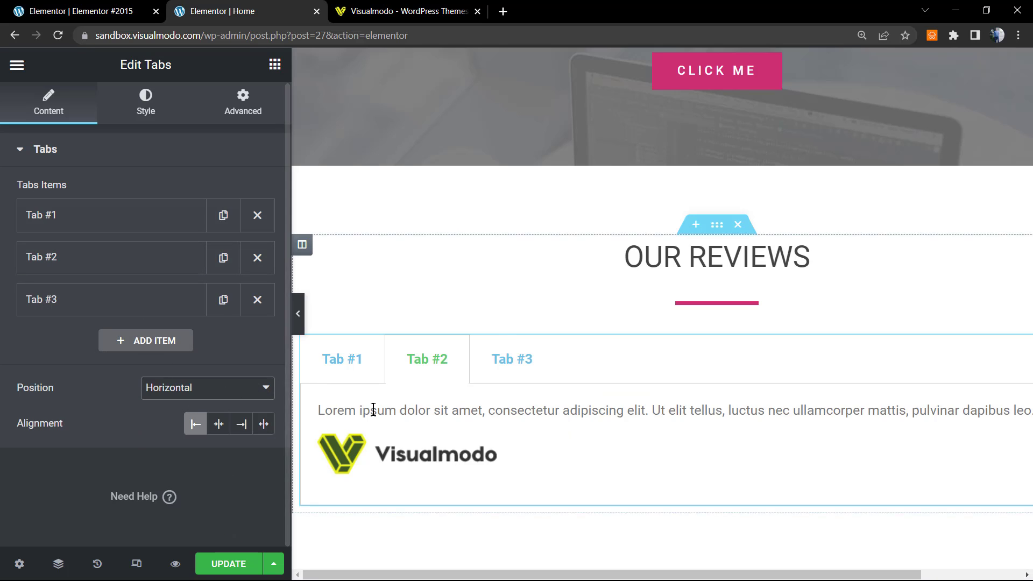
- Set the tabs' border width to 3 in the widget's Style settings
click(136, 100)
click(135, 100)
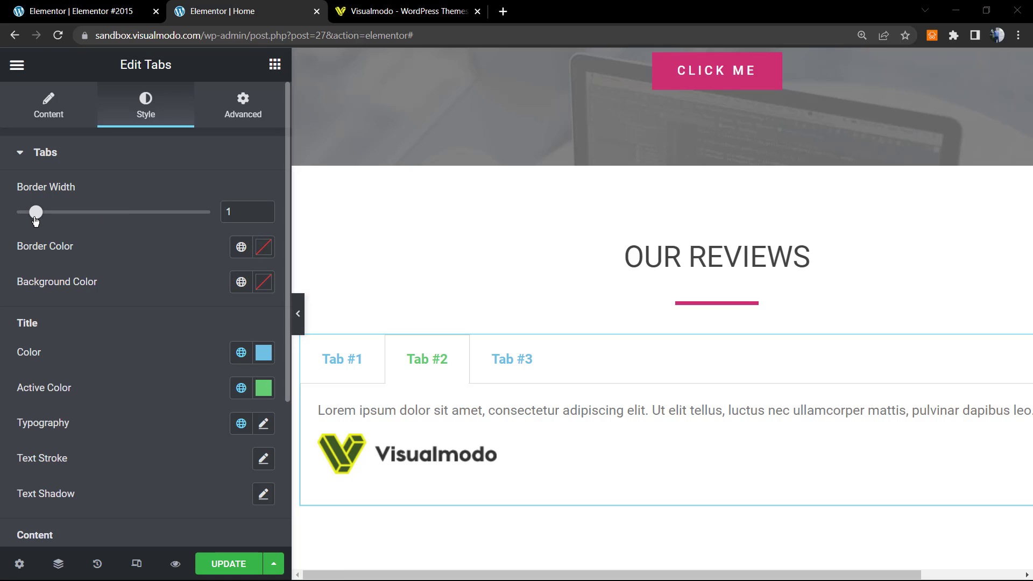
drag(37, 214, 69, 214)
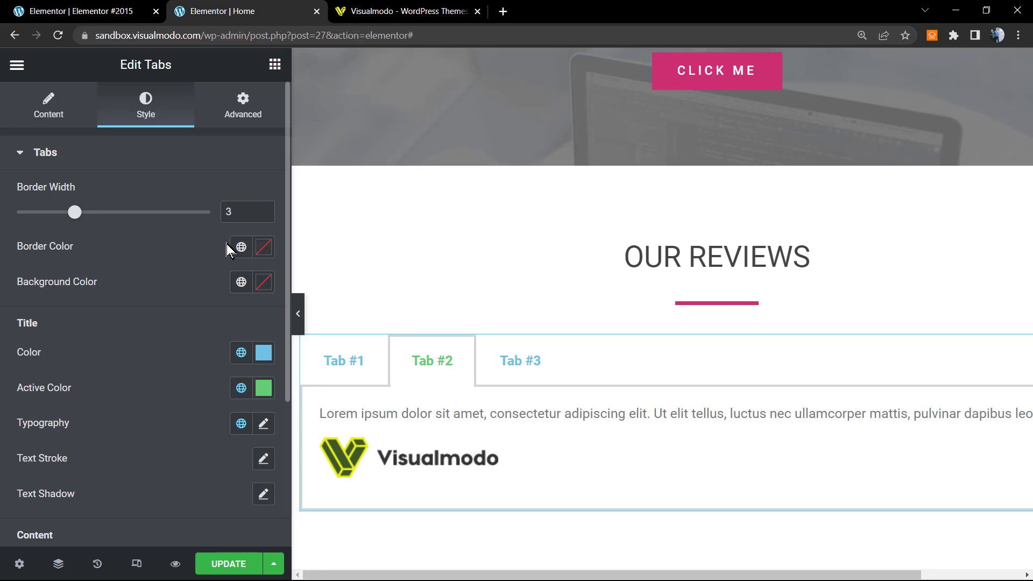
- Try a red border colour, clear it, and give the tabs a light grey #EDEDED background
click(264, 247)
drag(161, 330, 257, 330)
click(186, 352)
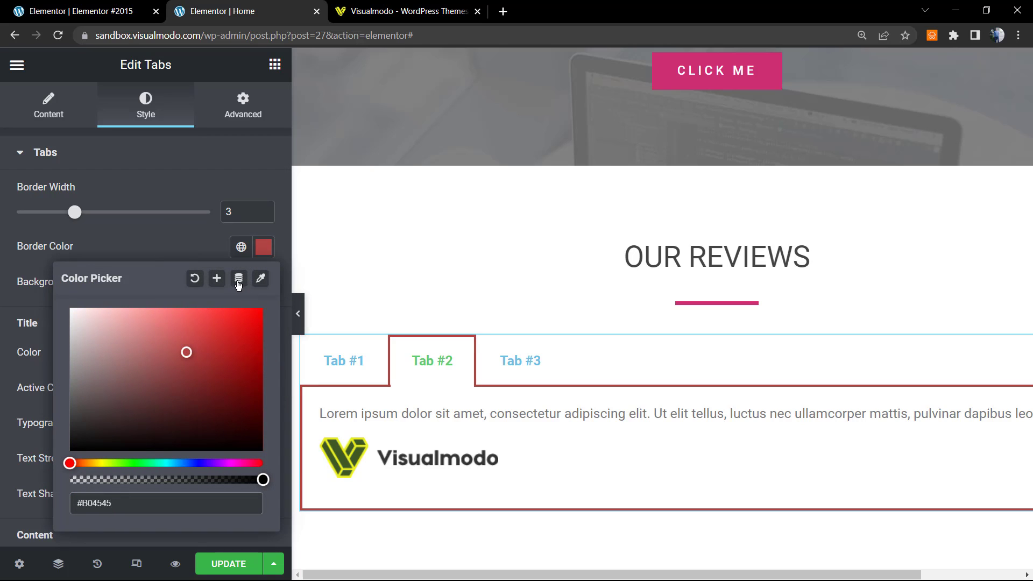
click(195, 278)
click(180, 239)
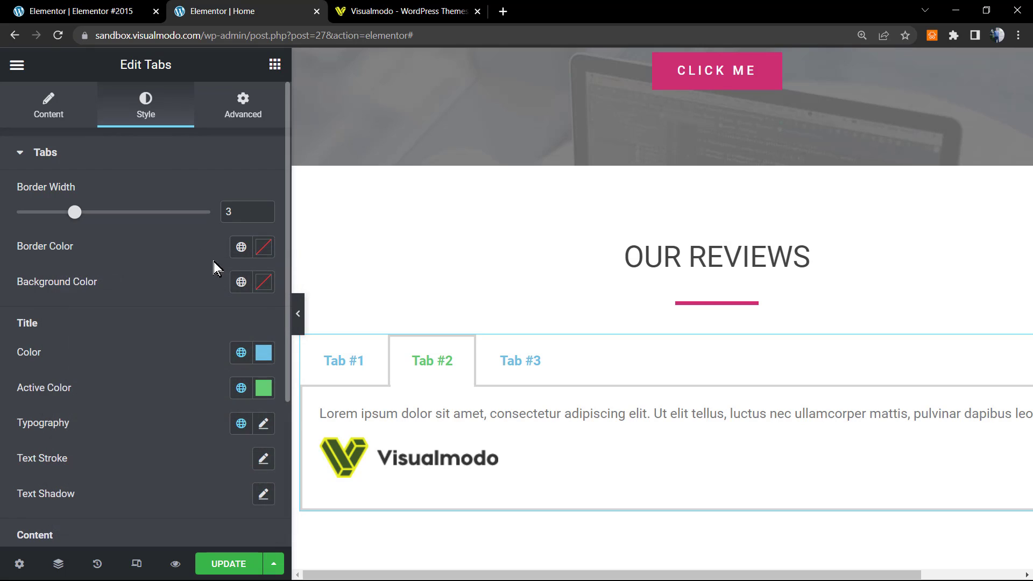
click(259, 287)
drag(95, 369, 22, 351)
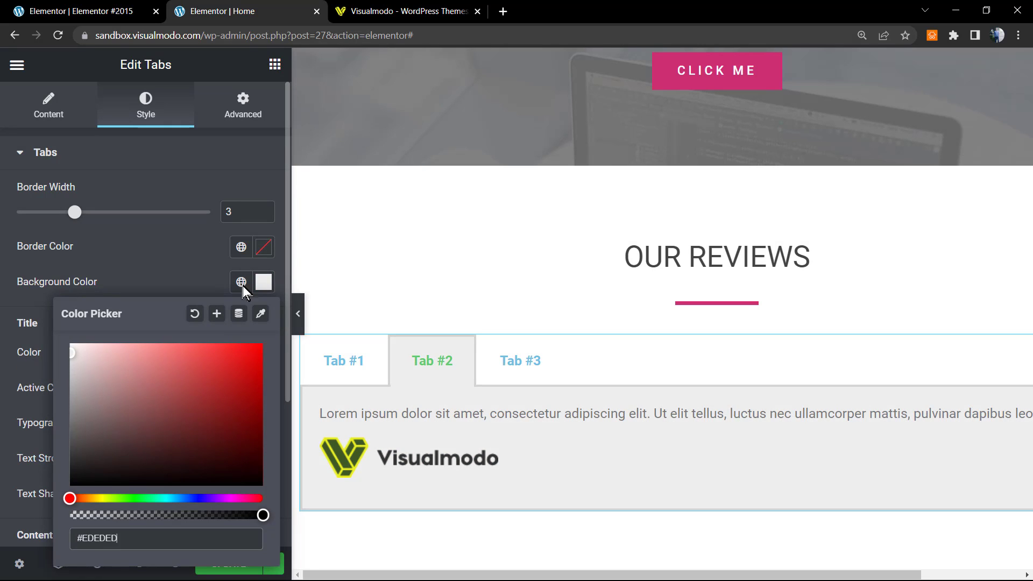
- Set the tab title colour to near-black #00121A
scroll(274, 282, down, 4)
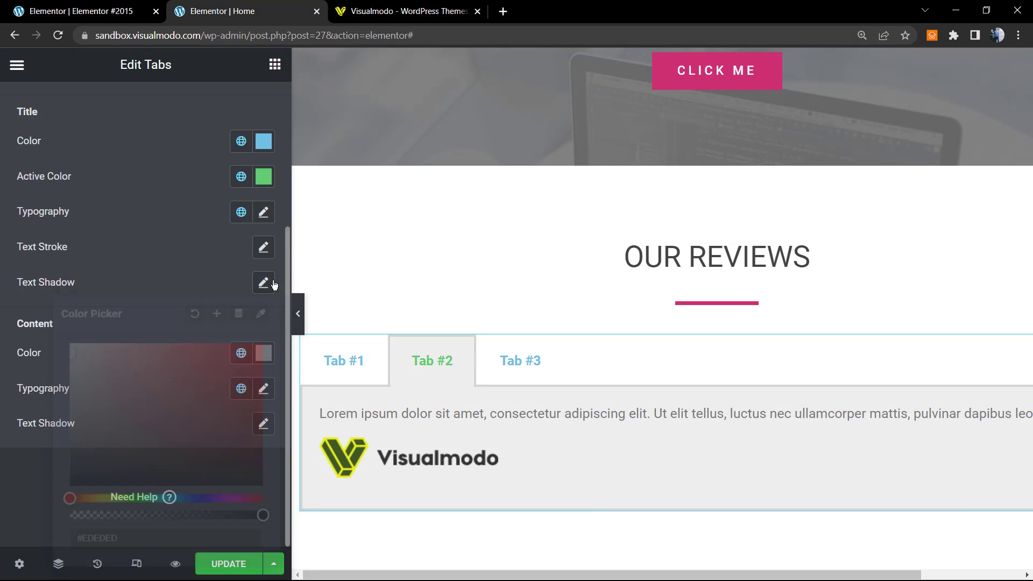
click(273, 283)
click(268, 279)
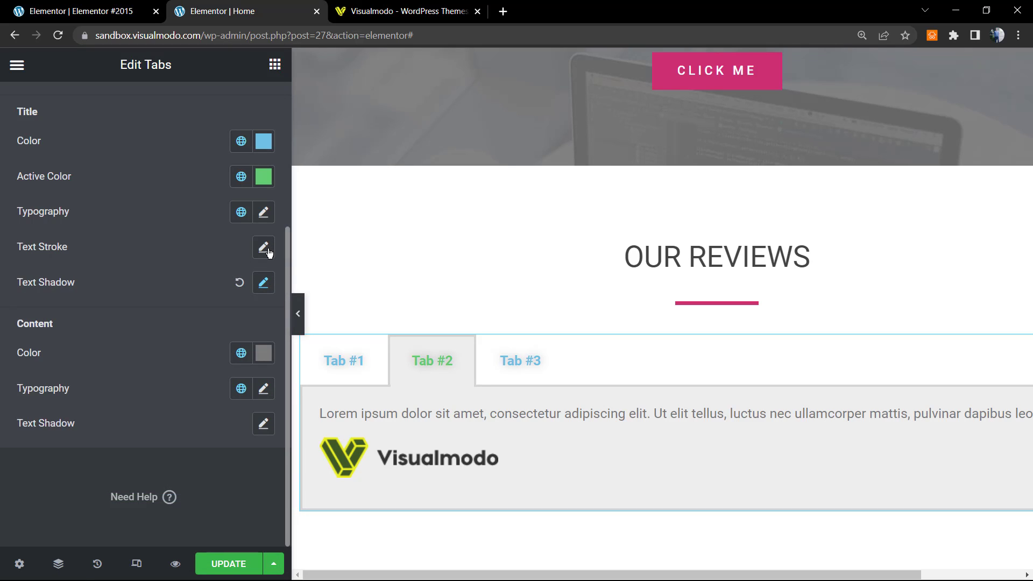
scroll(216, 266, up, 2)
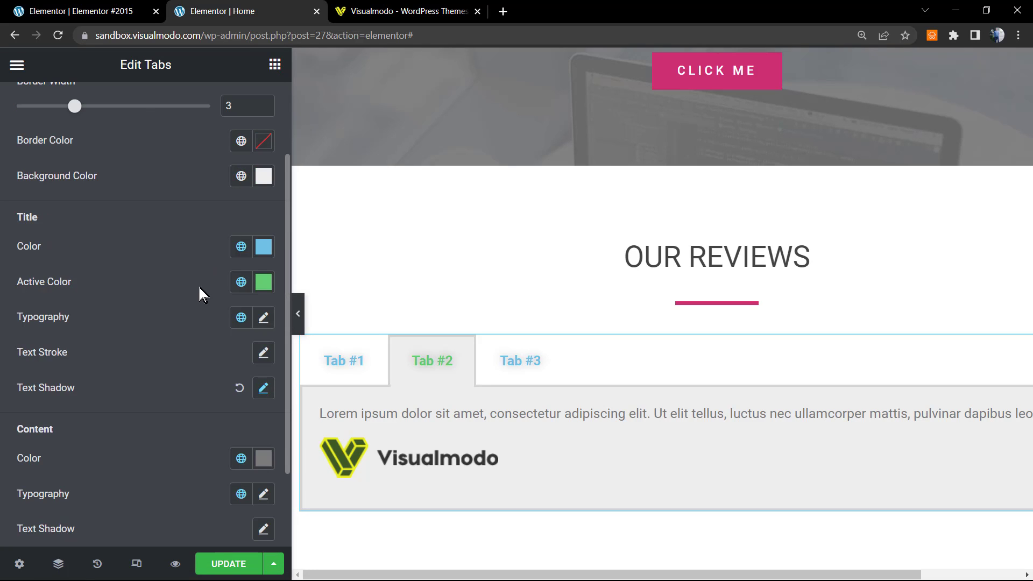
scroll(131, 278, up, 2)
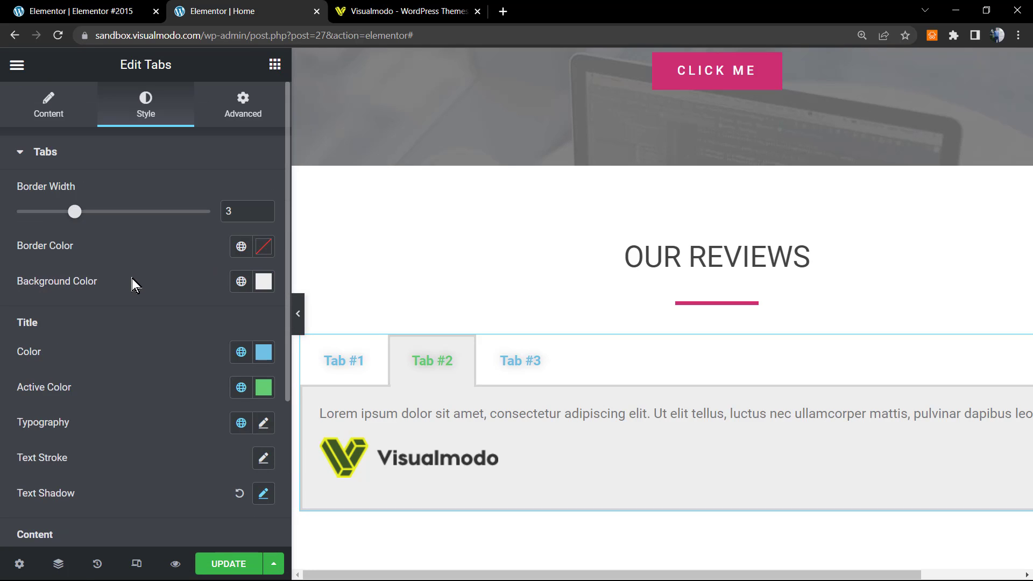
click(266, 358)
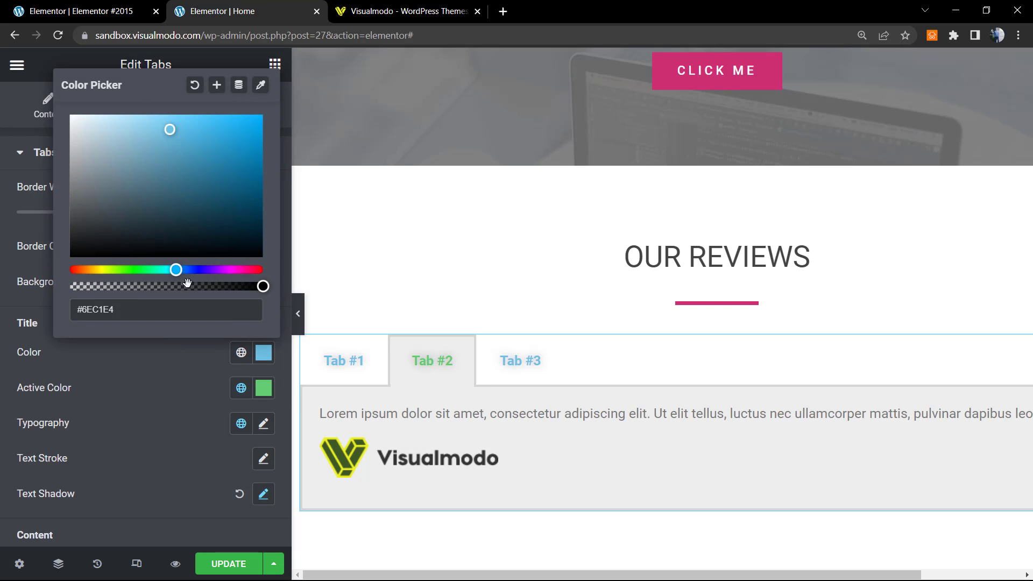
drag(239, 244, 285, 243)
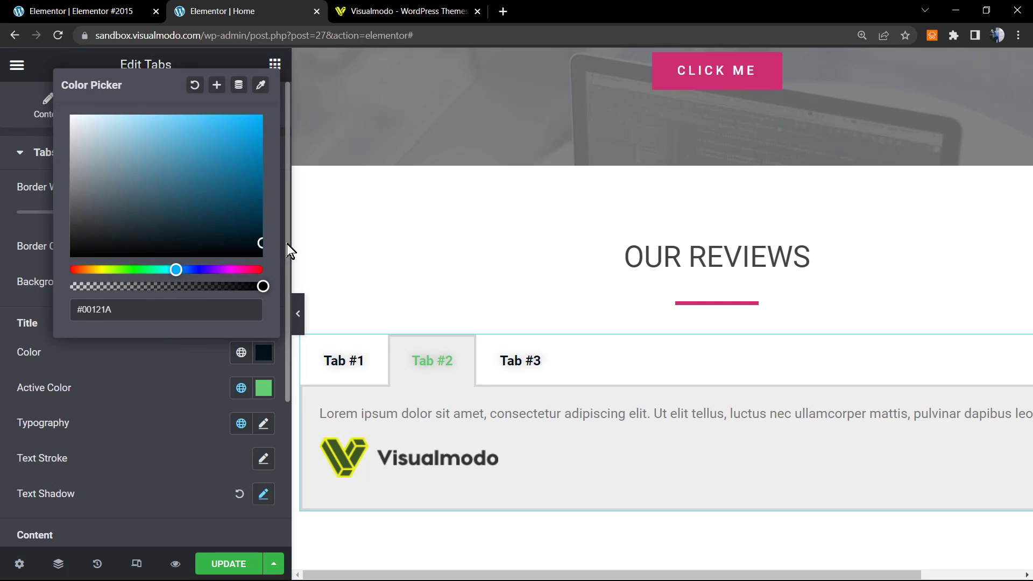
click(127, 371)
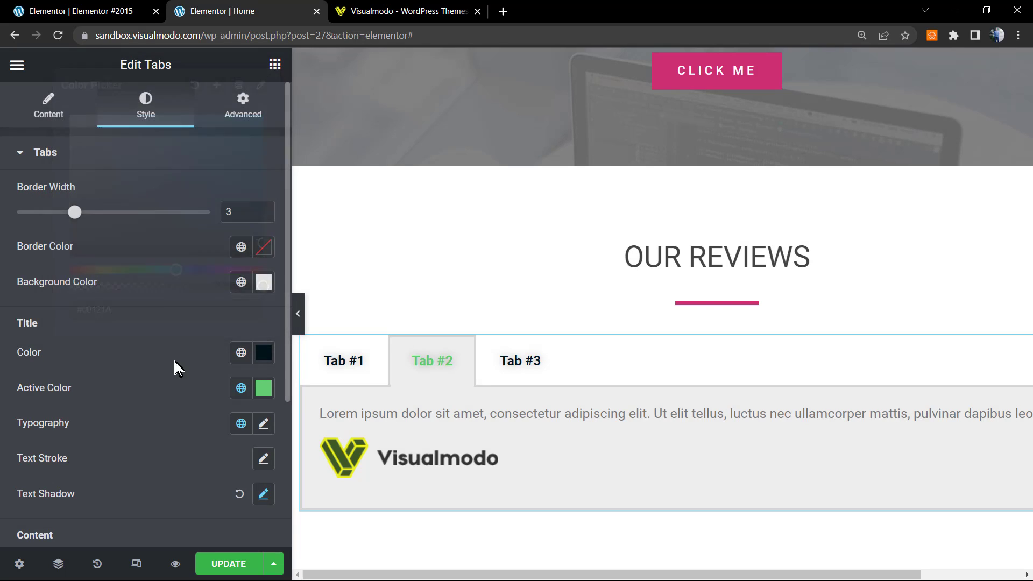
- Set the active tab title colour to pink #CE61A5
click(266, 389)
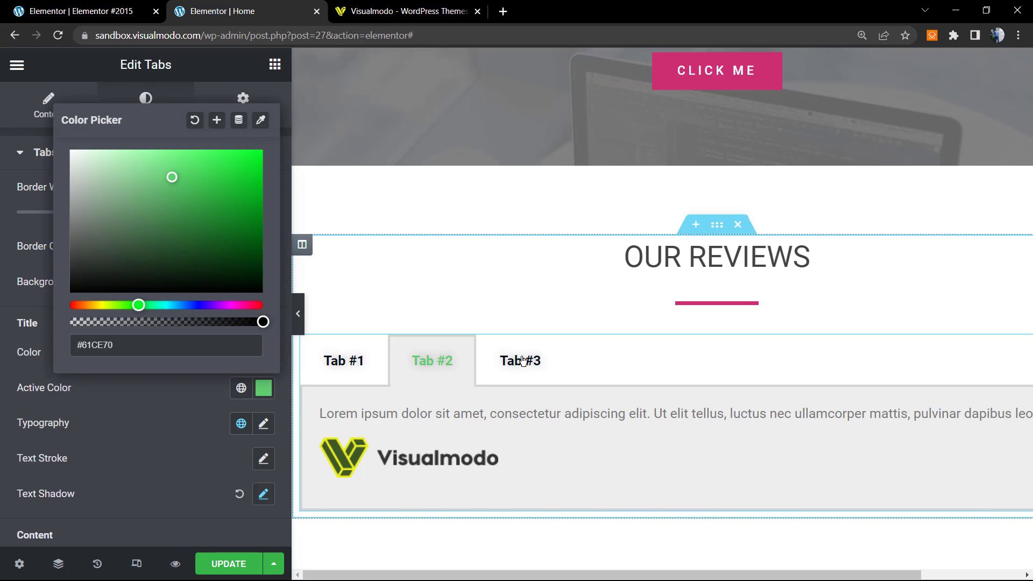
drag(215, 305, 244, 305)
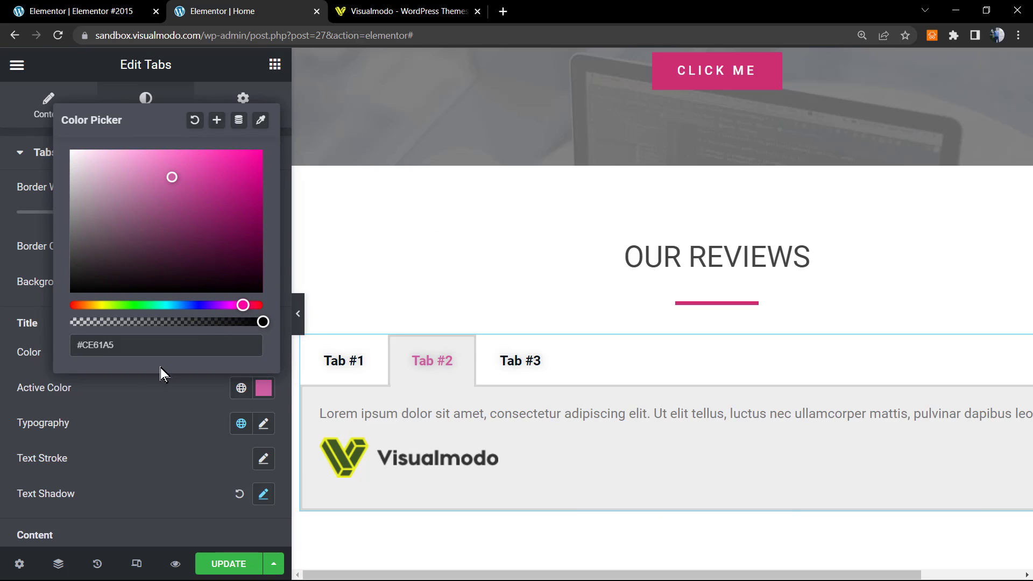
click(143, 395)
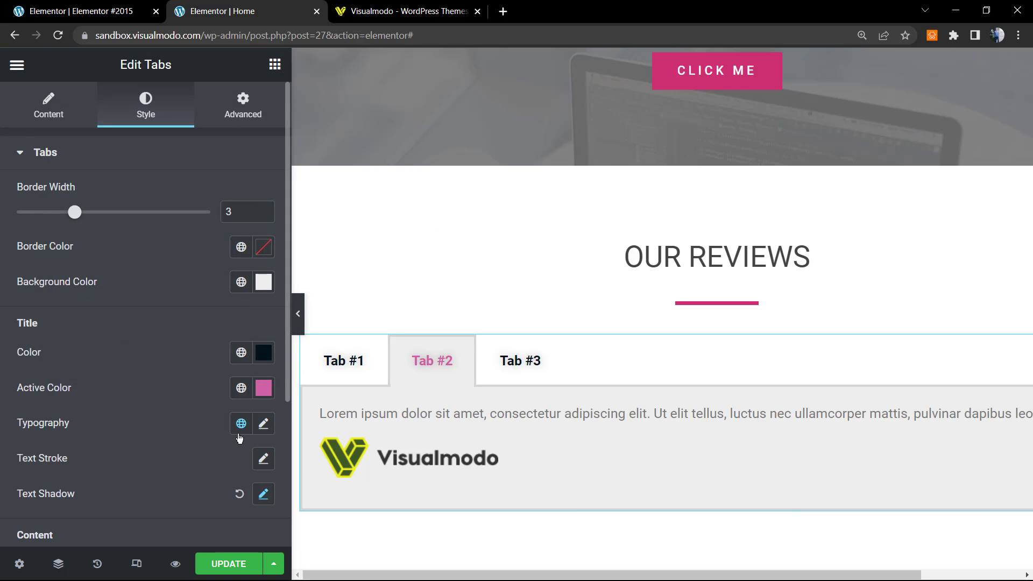
- Clear the title text shadow and bring up the custom title typography settings
click(240, 493)
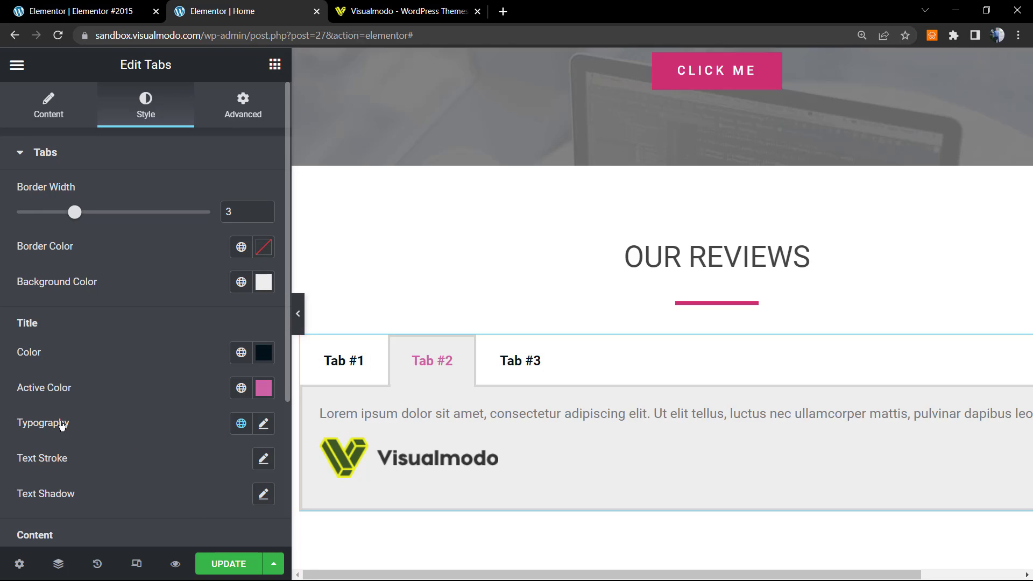
click(243, 426)
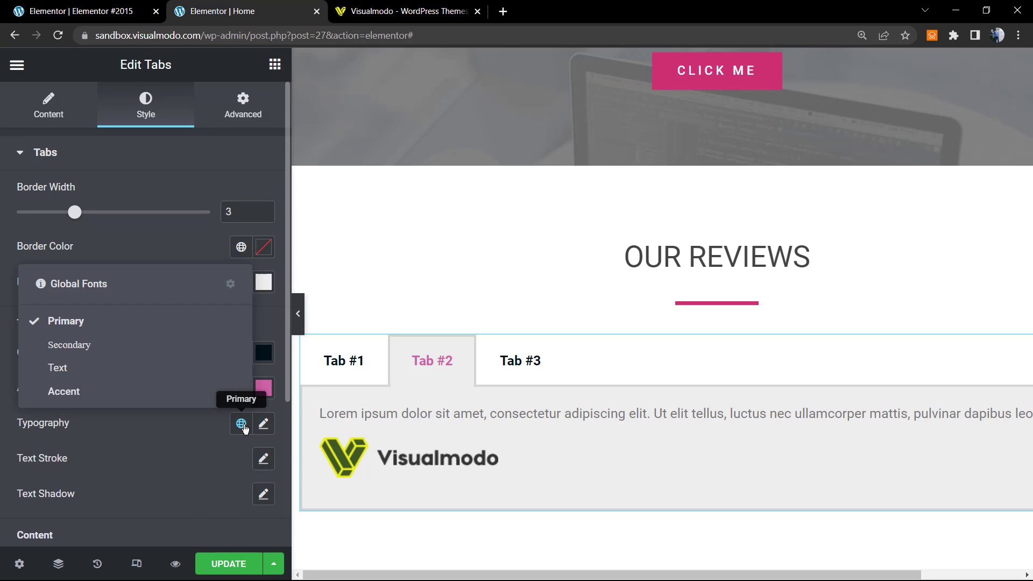
click(242, 425)
click(263, 424)
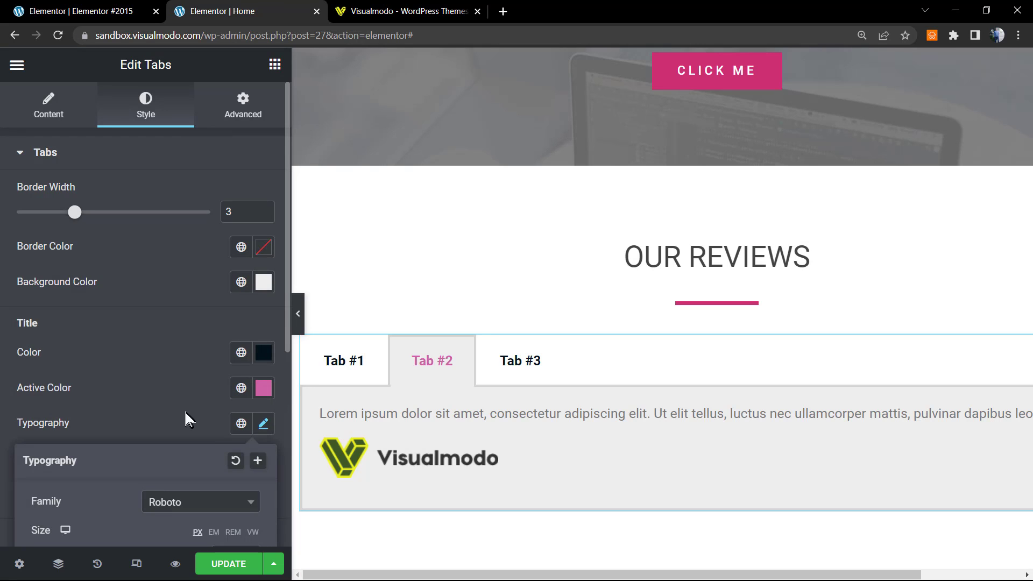
- Review title typography: Roboto at weight 600, with style and decoration left at Default
scroll(160, 426, down, 2)
scroll(160, 426, down, 2)
scroll(148, 402, down, 2)
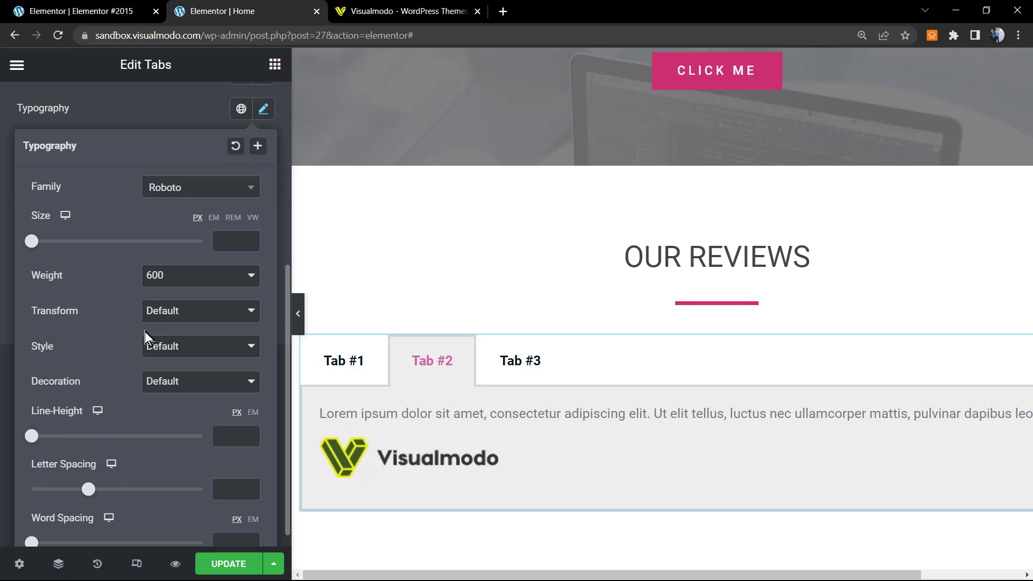
click(195, 353)
click(205, 350)
click(194, 385)
click(194, 383)
scroll(125, 417, down, 1)
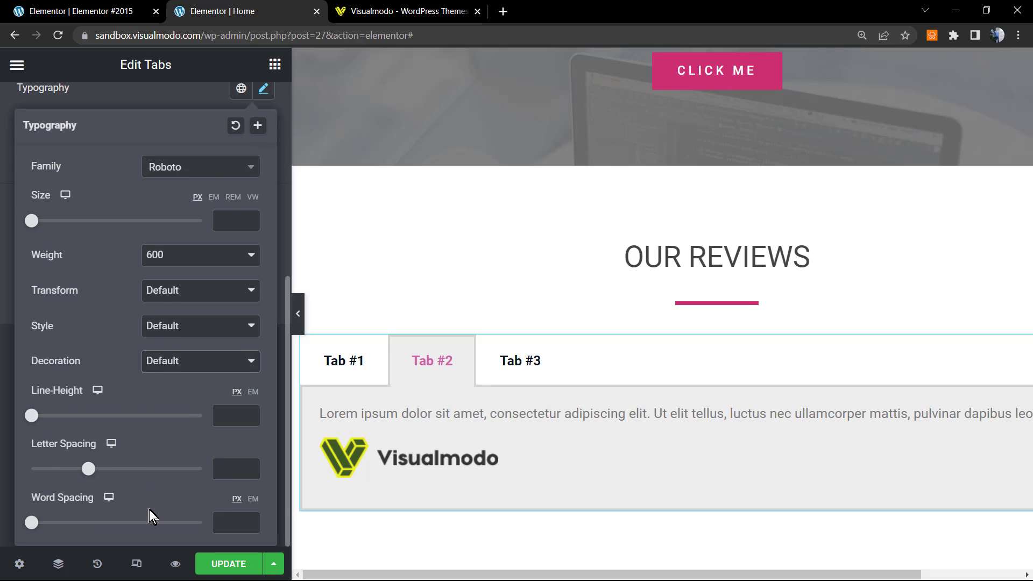
scroll(145, 286, up, 4)
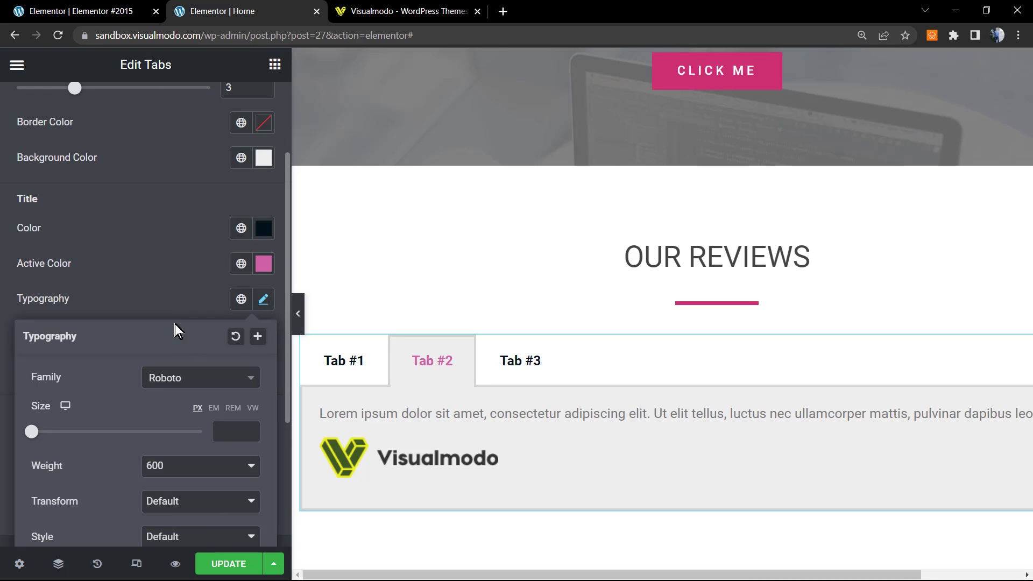
- Try tab title text strokes of 6, 3 and 1 px, then remove the stroke
click(115, 294)
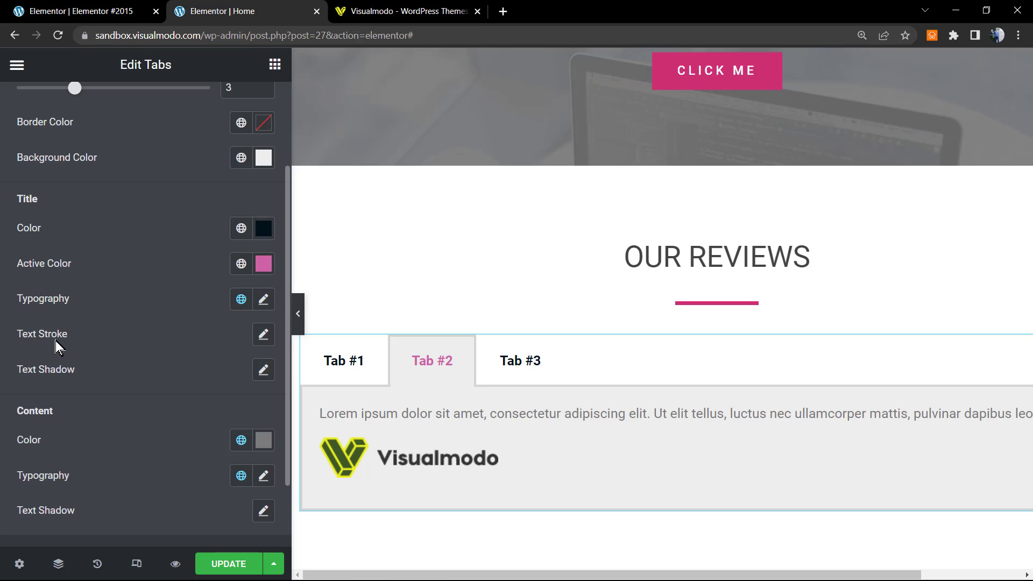
click(263, 336)
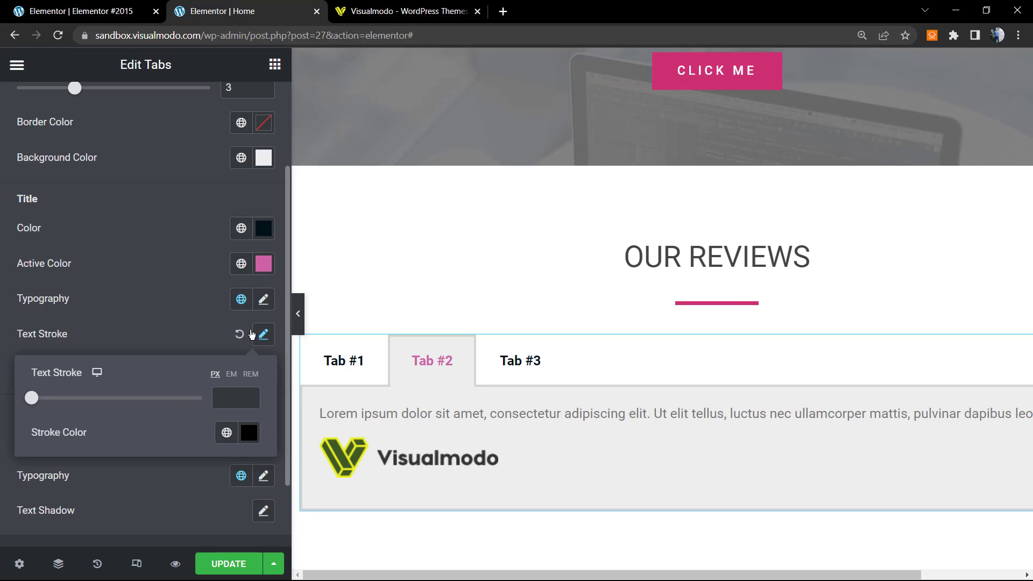
click(134, 399)
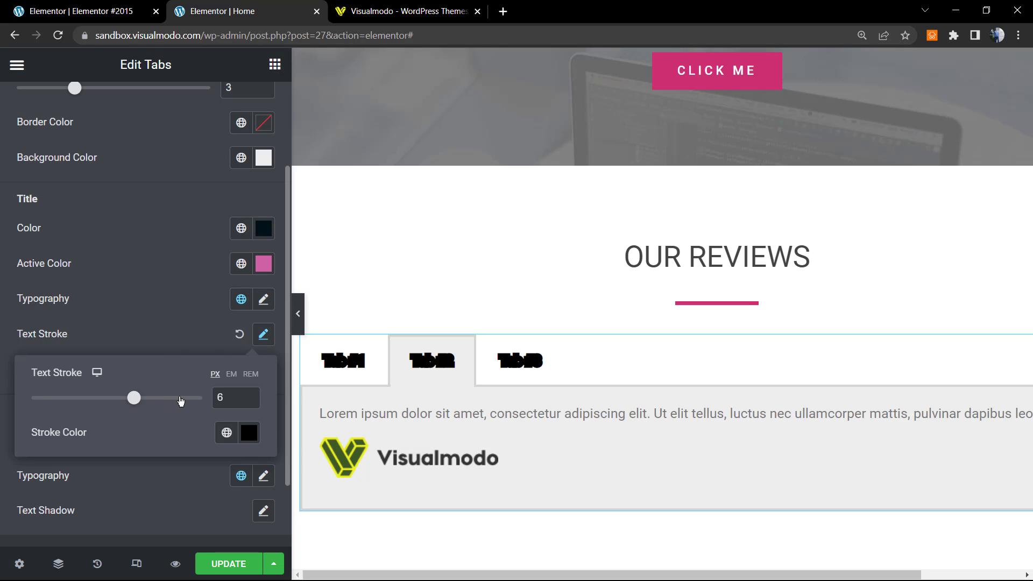
click(81, 399)
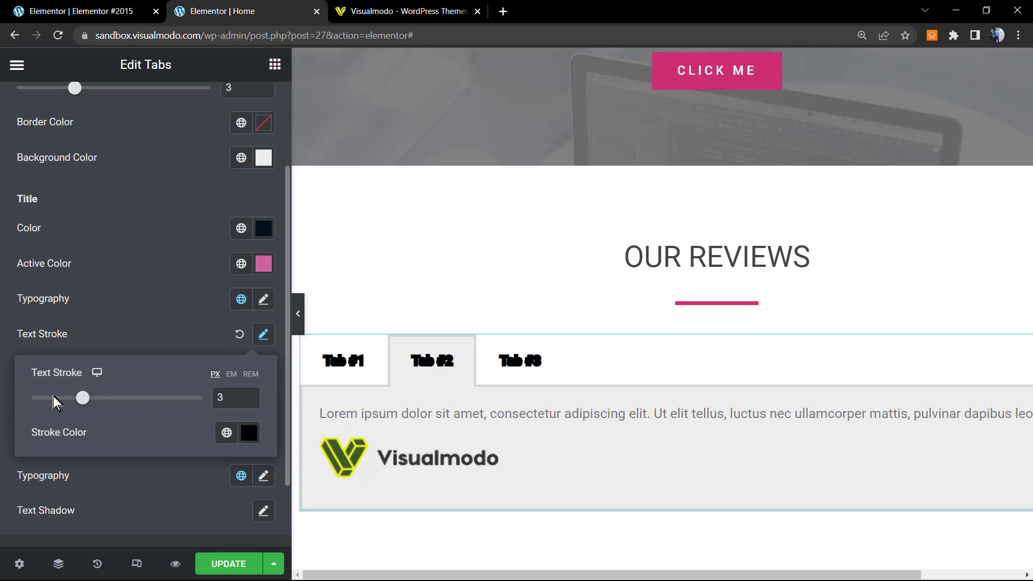
click(44, 401)
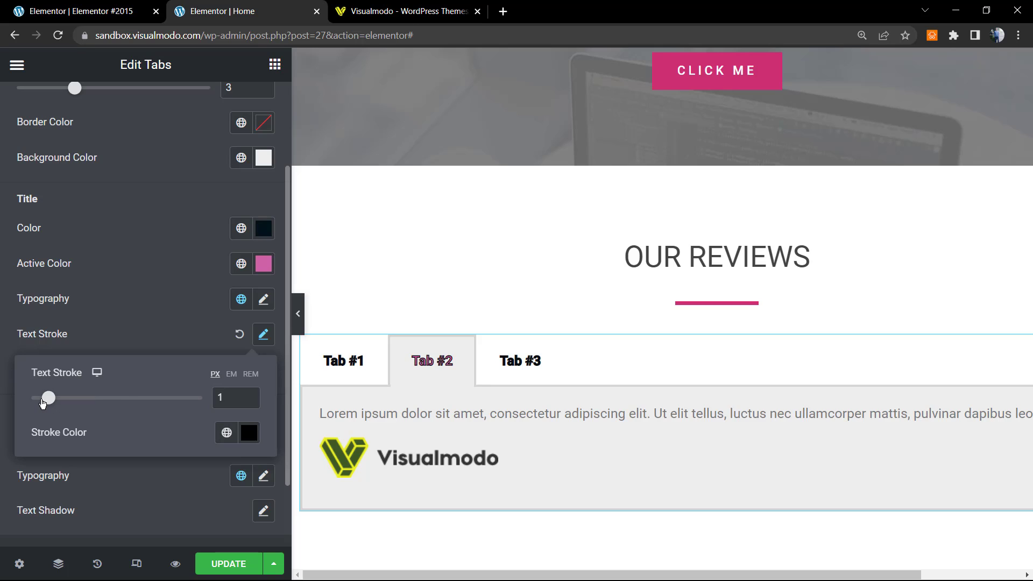
click(240, 335)
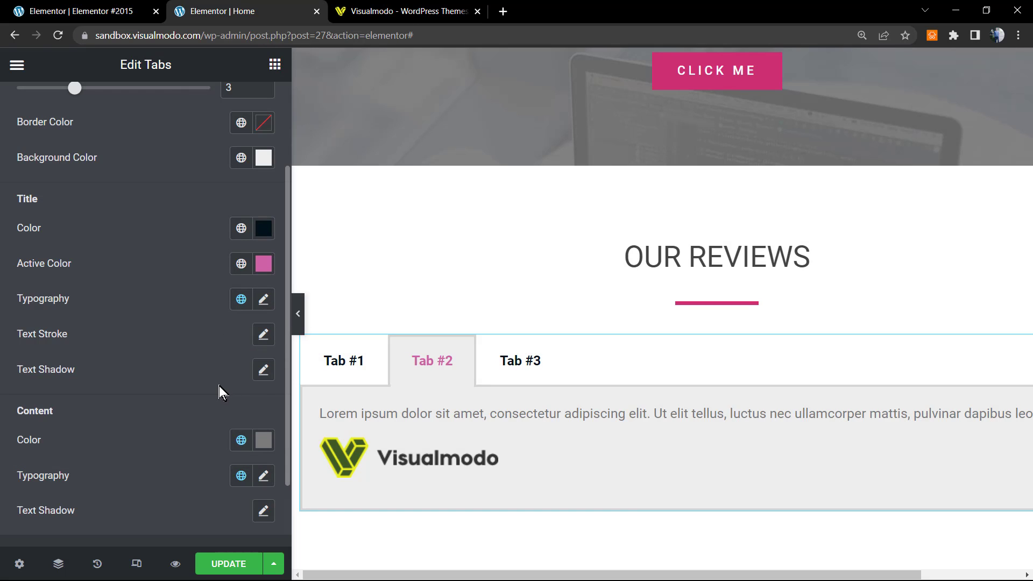
- Reset the tab title text shadow to default
click(264, 370)
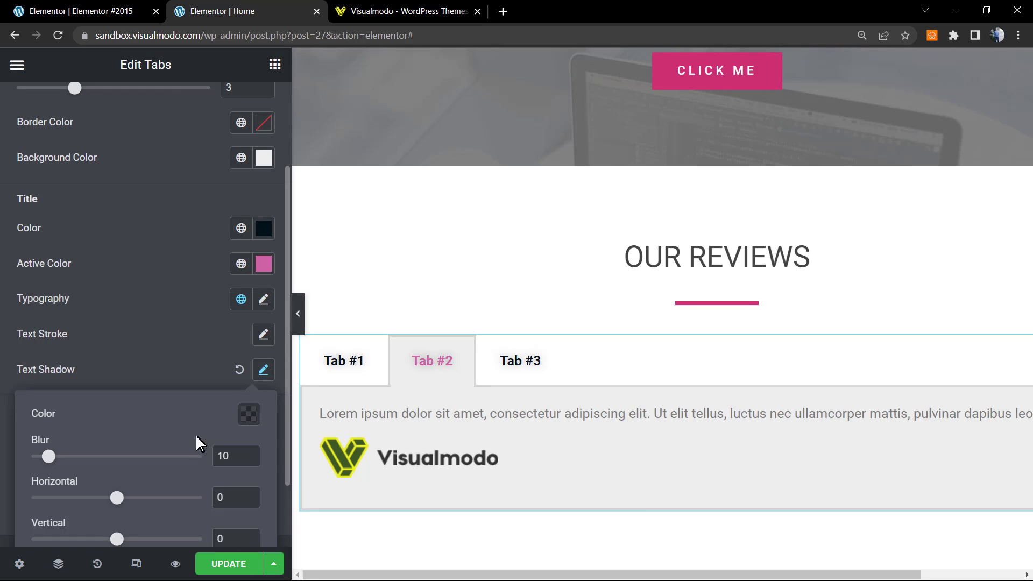
click(239, 370)
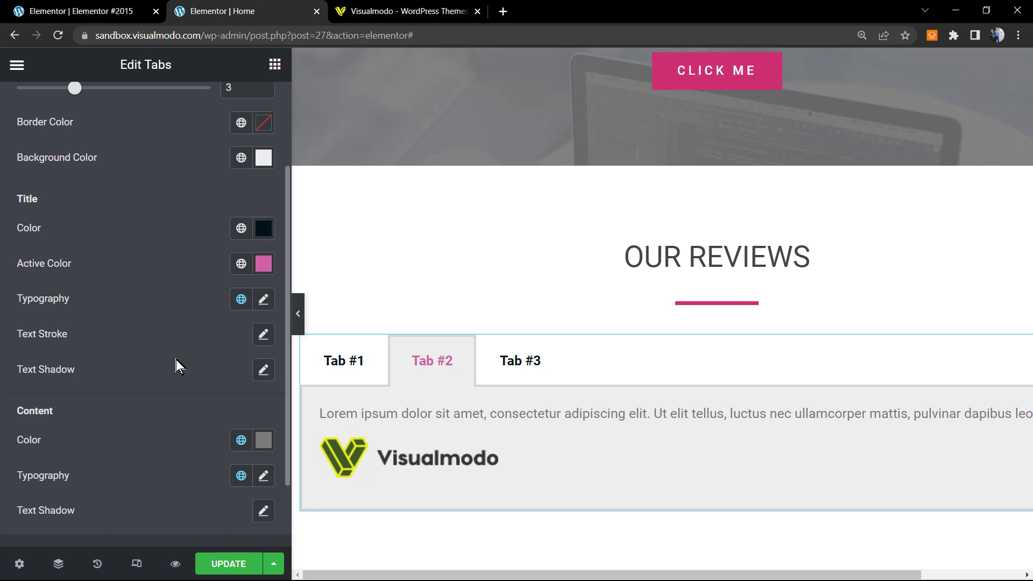
scroll(161, 363, down, 2)
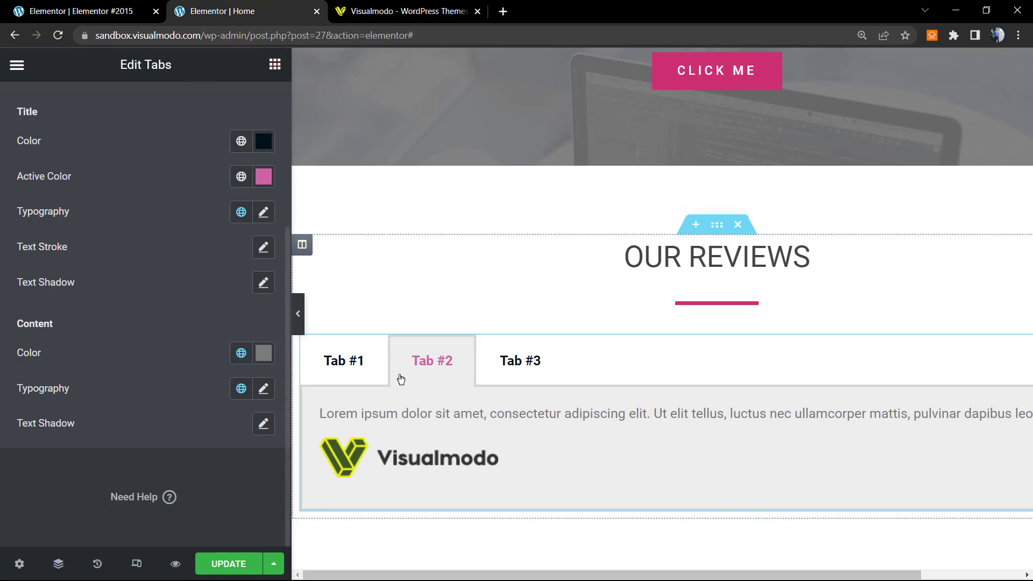
- Open the content text colour picker and close it without changing the colour
click(264, 353)
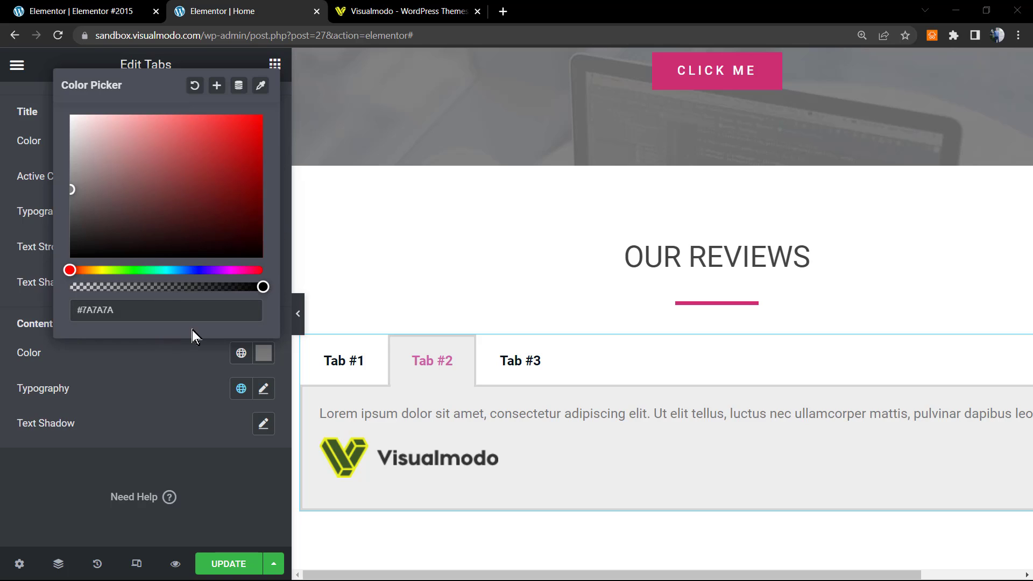
click(160, 365)
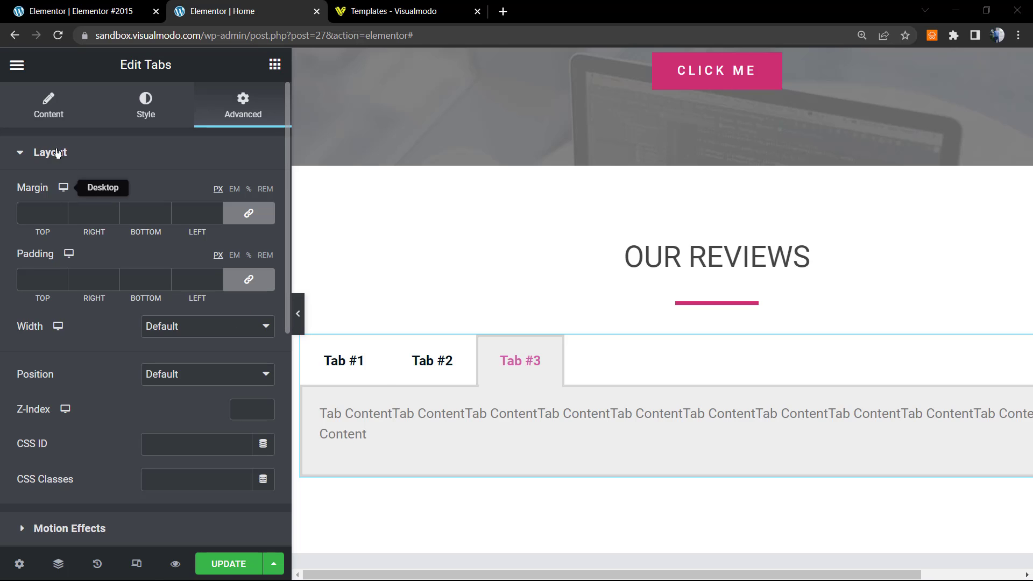
- Keep the tabs background colour black in the widget's Style settings
click(51, 107)
click(138, 109)
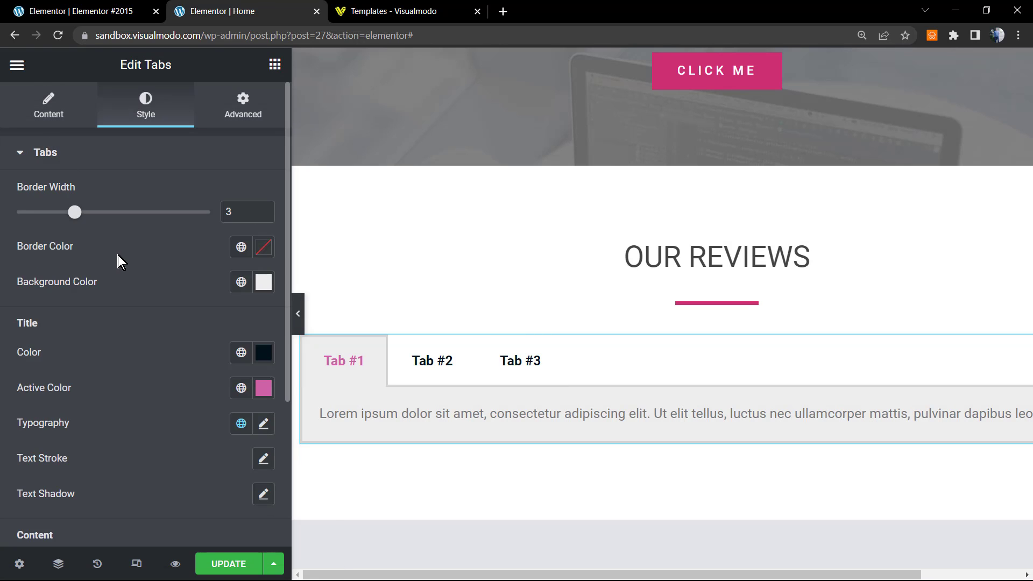
click(263, 282)
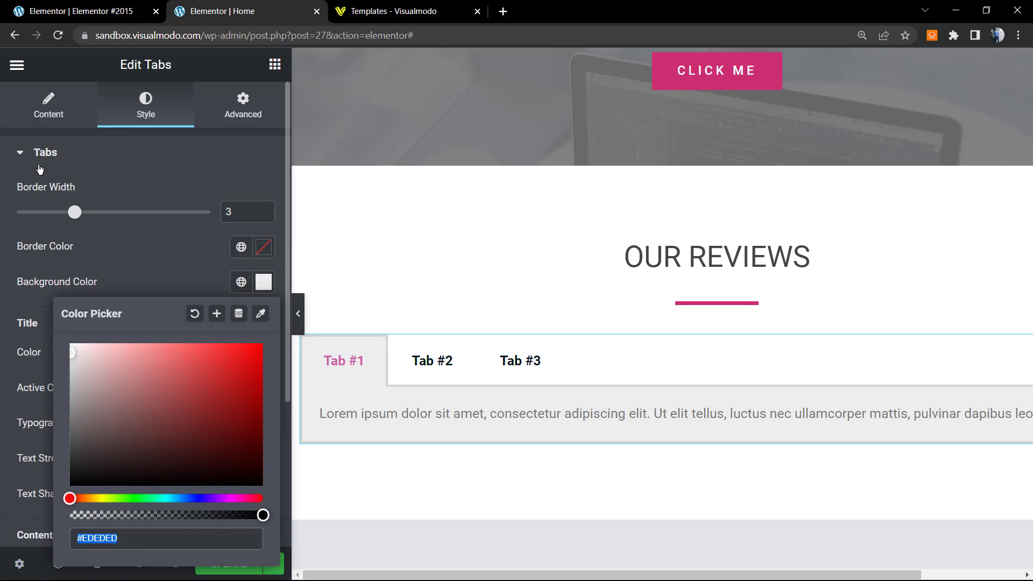
drag(124, 346, 76, 486)
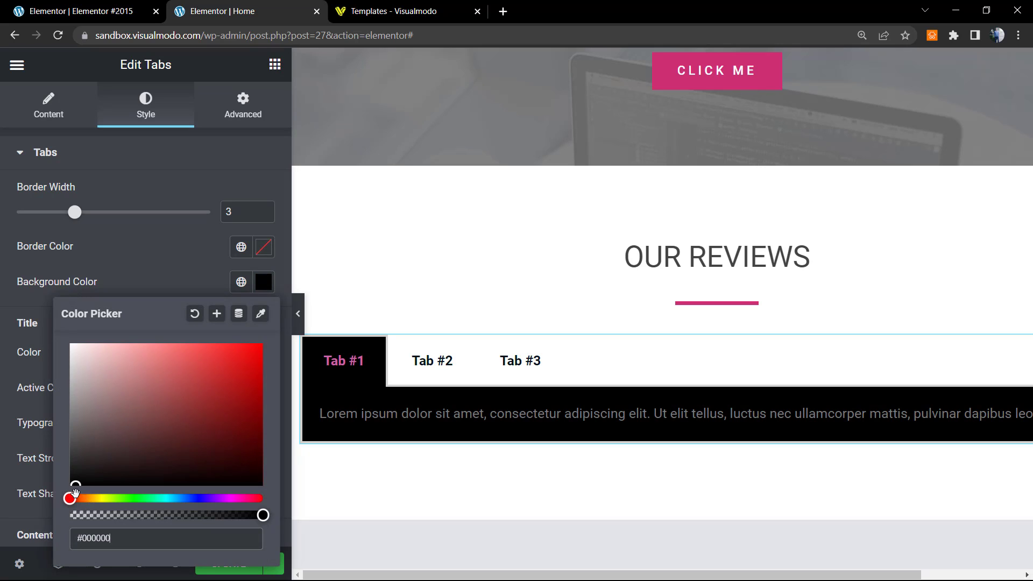
click(170, 280)
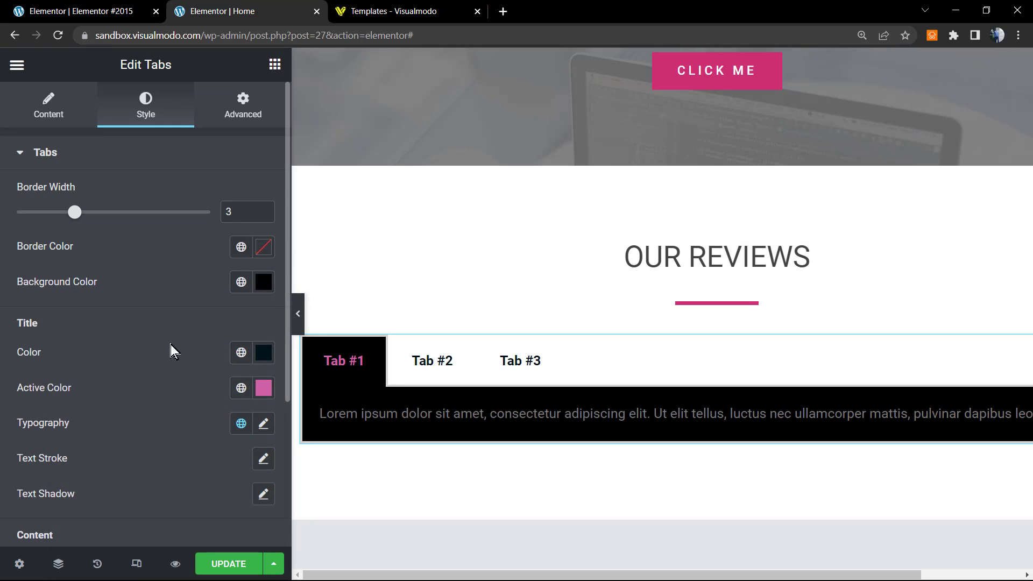
- Check the title typography settings, leaving them unchanged
scroll(226, 341, down, 2)
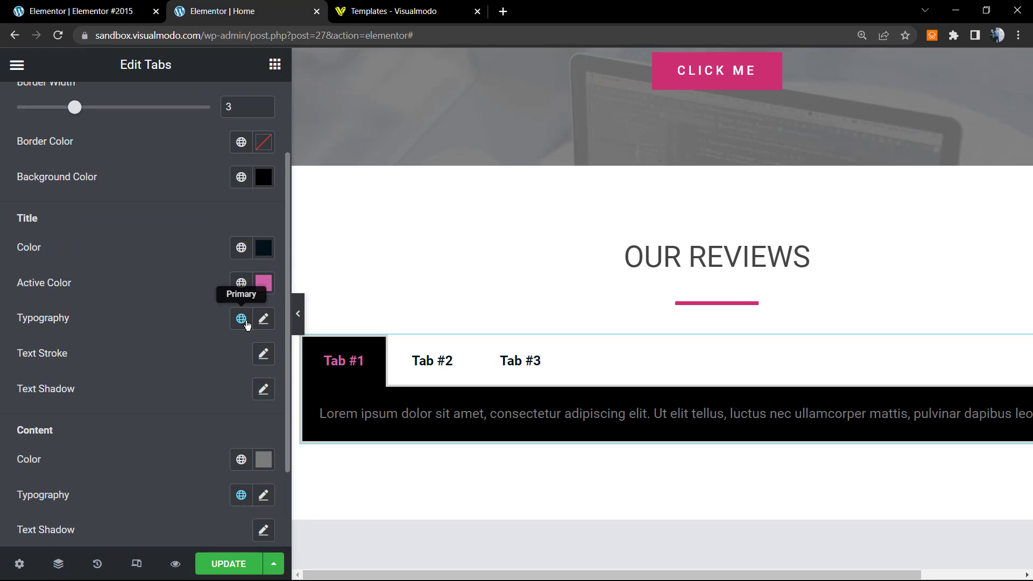
click(417, 361)
click(352, 362)
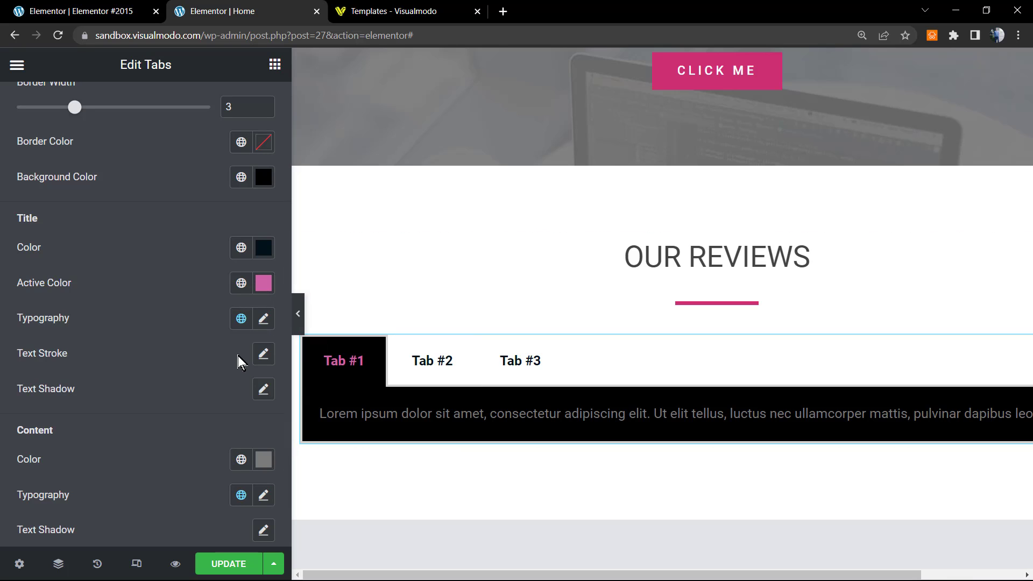
click(268, 323)
click(268, 323)
click(268, 323)
click(268, 323)
scroll(143, 364, down, 2)
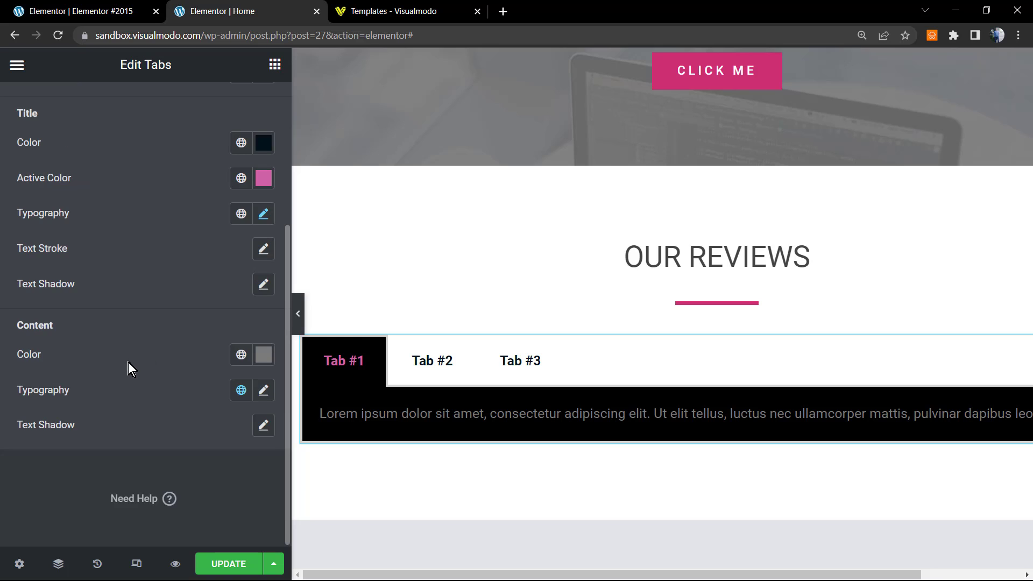
- Set the tab content text colour to white #FFFFFF
click(261, 354)
click(72, 160)
drag(29, 135, 17, 99)
click(168, 365)
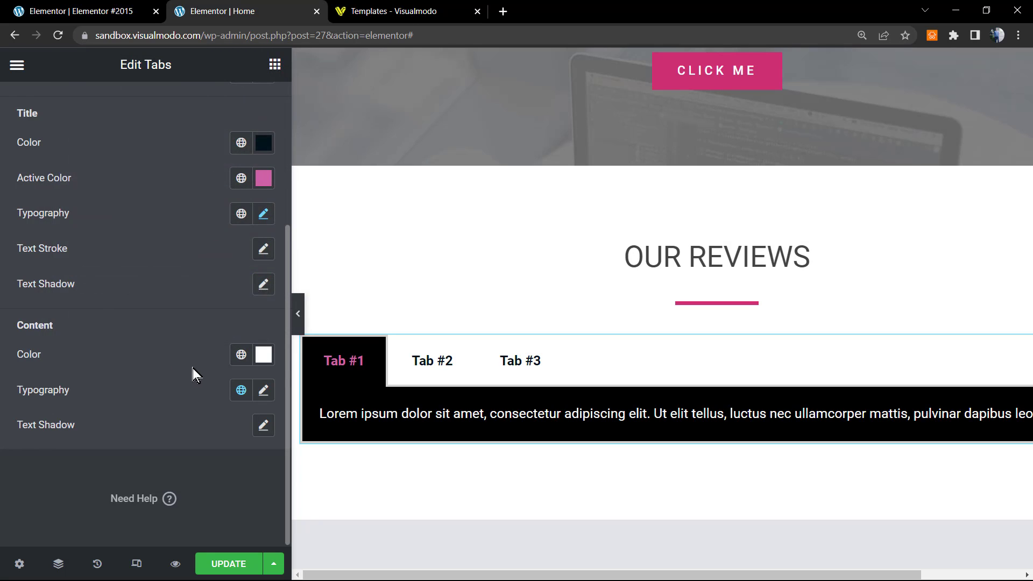
scroll(151, 401, up, 2)
scroll(150, 401, down, 2)
scroll(150, 401, up, 4)
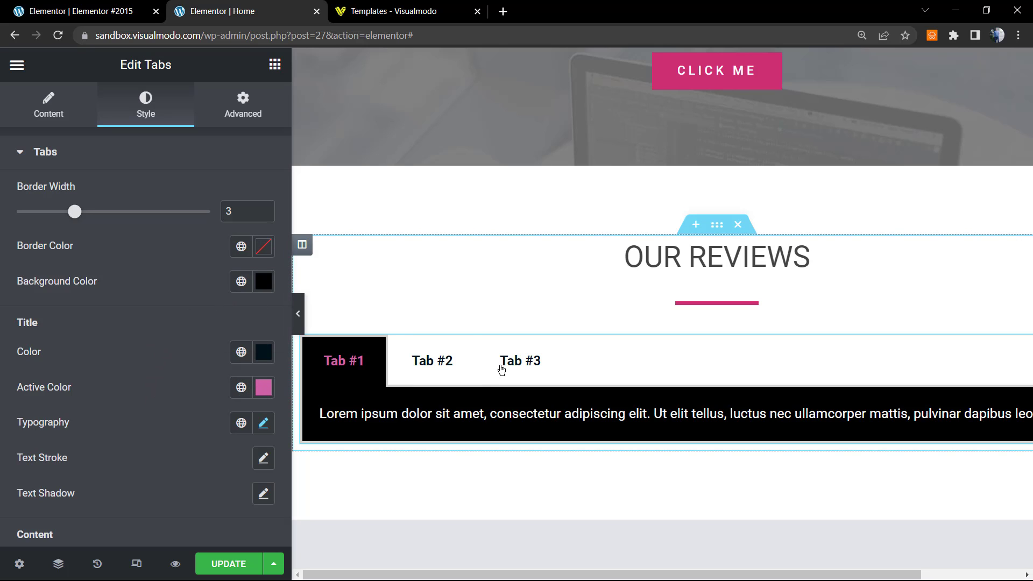
- Preview Tab #3, Tab #2 and Tab #1 in the page
click(511, 363)
click(436, 366)
click(365, 359)
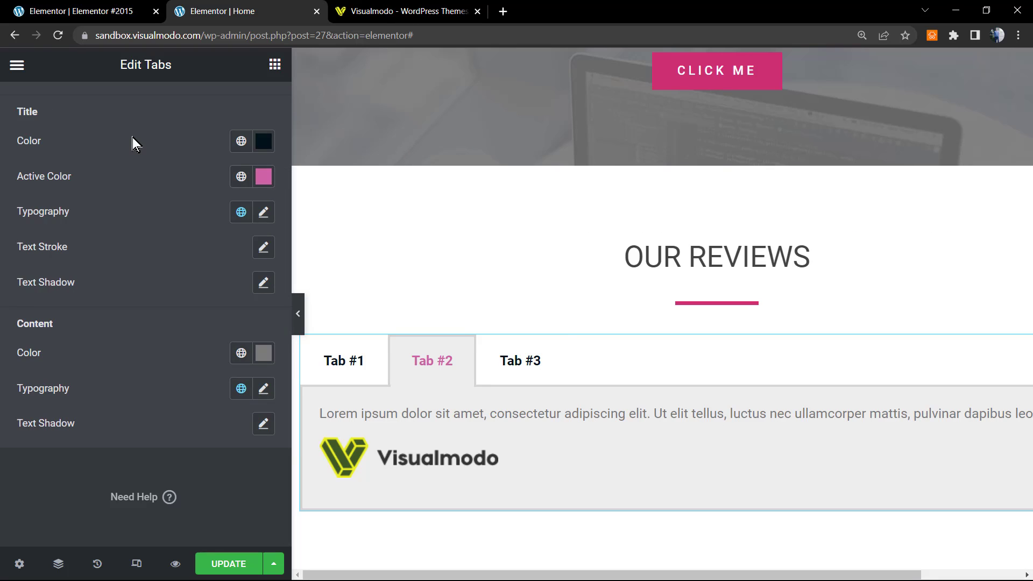
scroll(140, 215, up, 4)
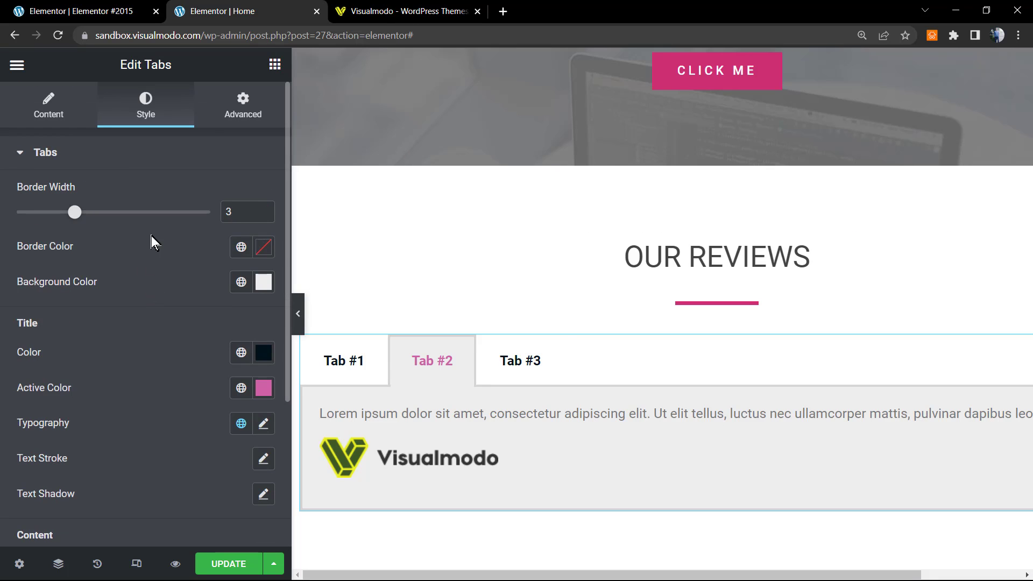
- Show the Tabs widget's Advanced layout settings and preview Tabs #1, #2 and #3 again
click(231, 98)
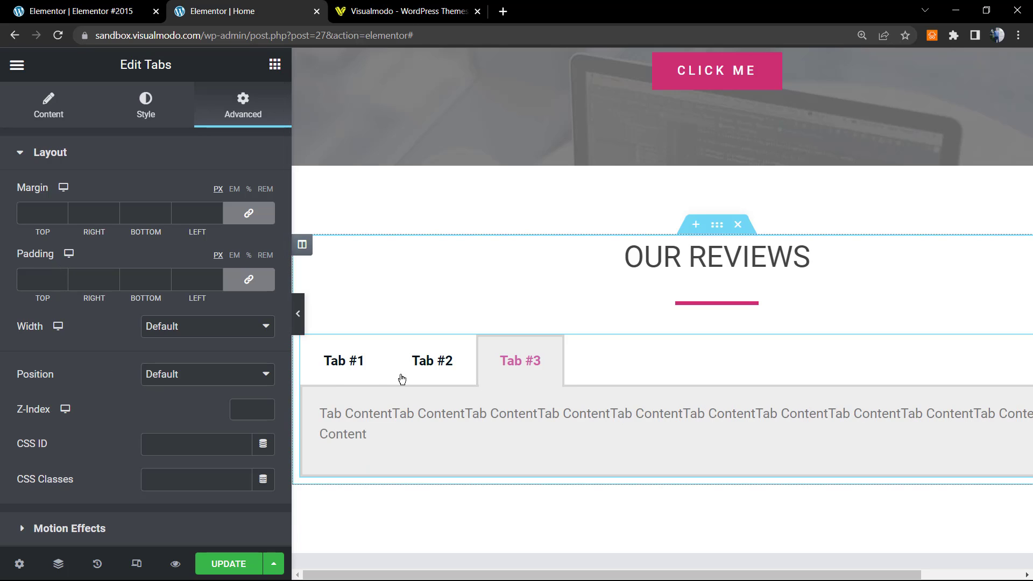
click(352, 379)
click(426, 365)
click(527, 364)
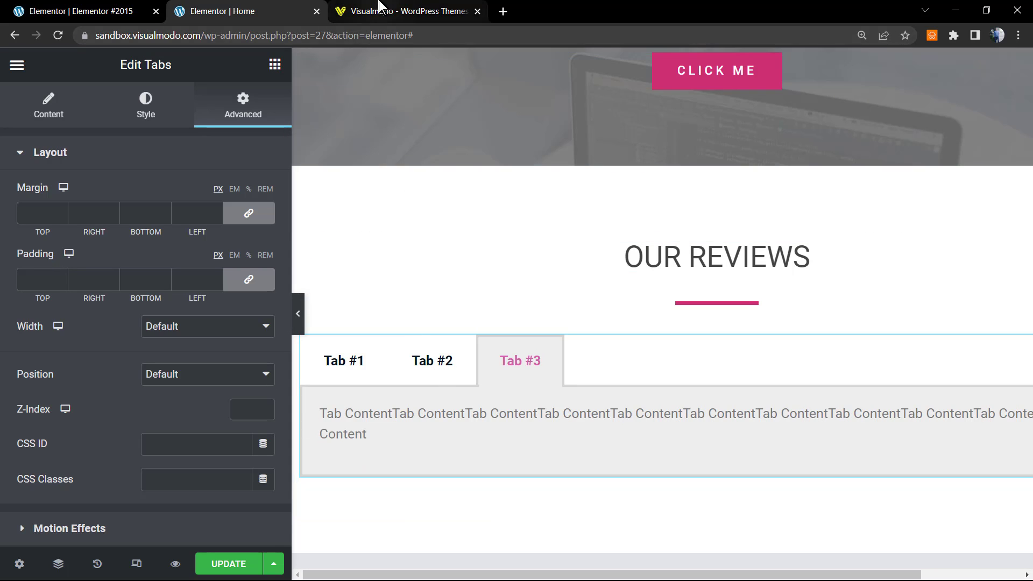
- In the Visualmodo site, scroll through the Blog page, then return home via the logo
click(399, 11)
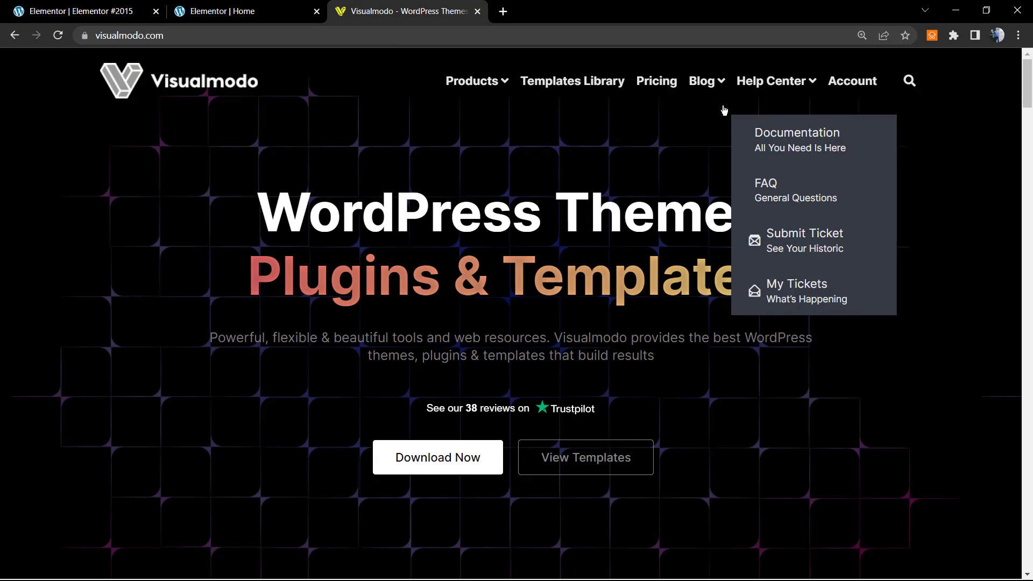
click(705, 82)
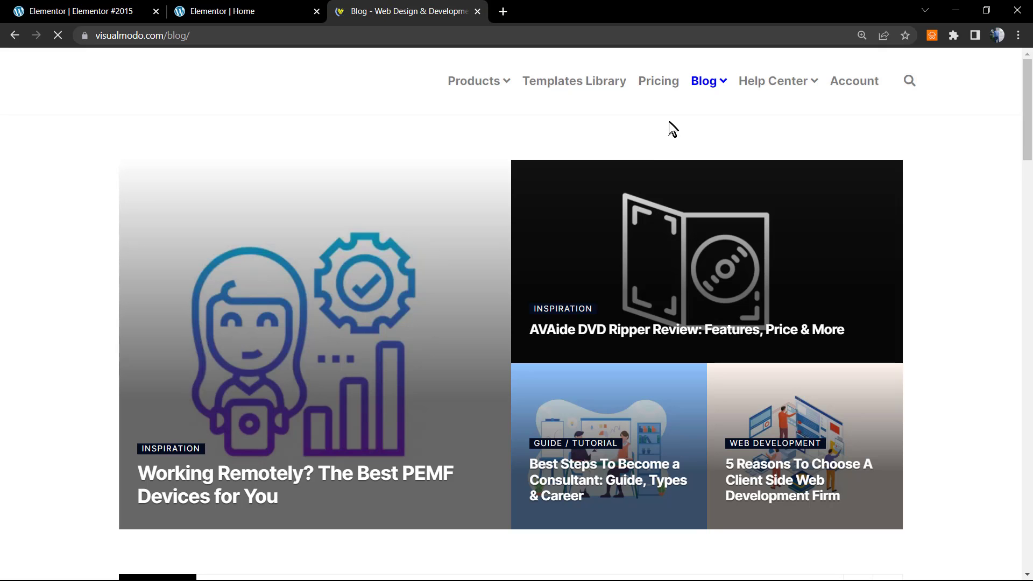
scroll(516, 321, down, 13)
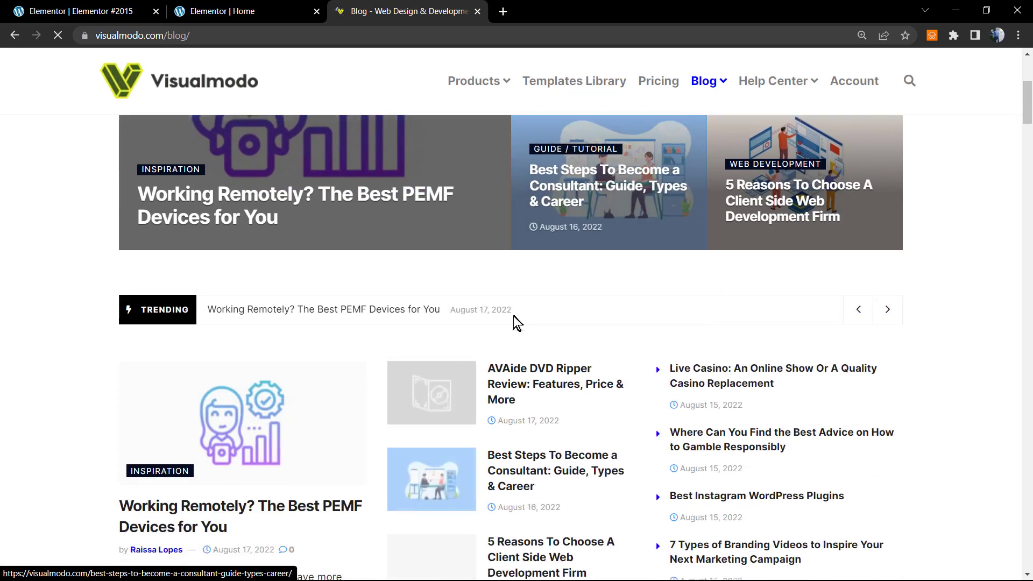
scroll(472, 320, down, 15)
scroll(464, 314, down, 8)
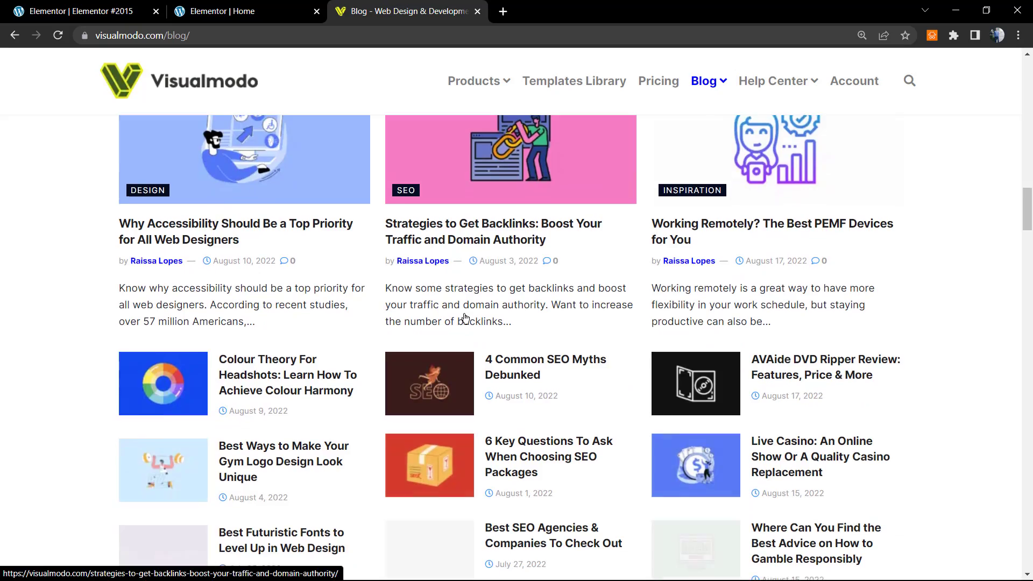
scroll(465, 315, down, 4)
scroll(583, 152, down, 1)
scroll(581, 162, down, 6)
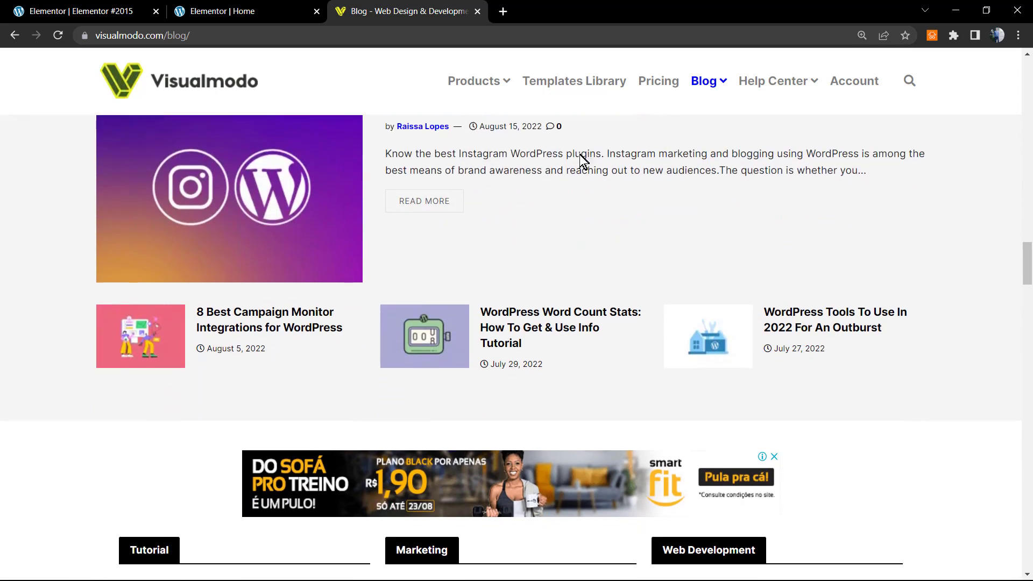
click(341, 51)
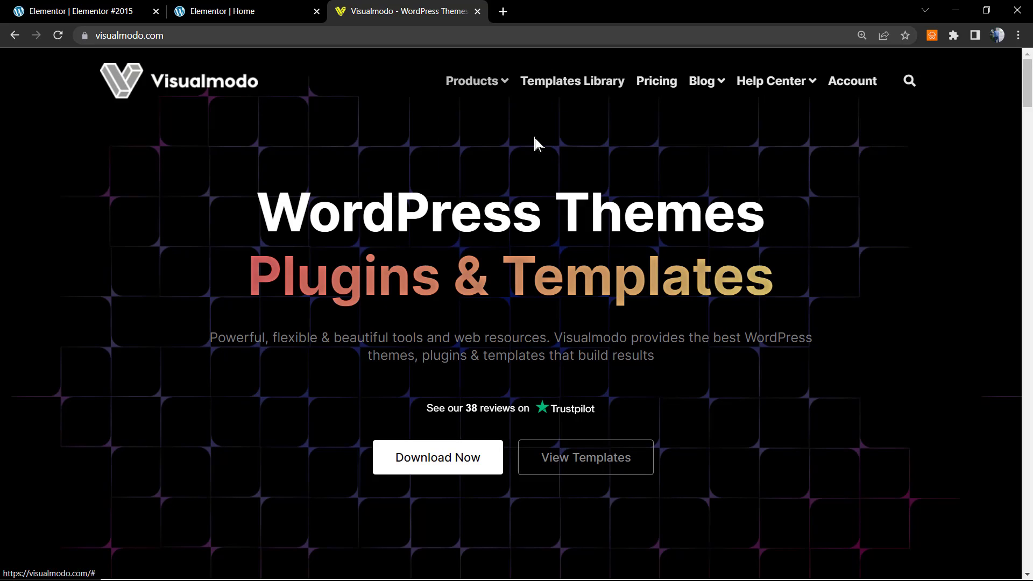
- Go to the Templates Library page from the Products menu in the header
mouse_move(497, 85)
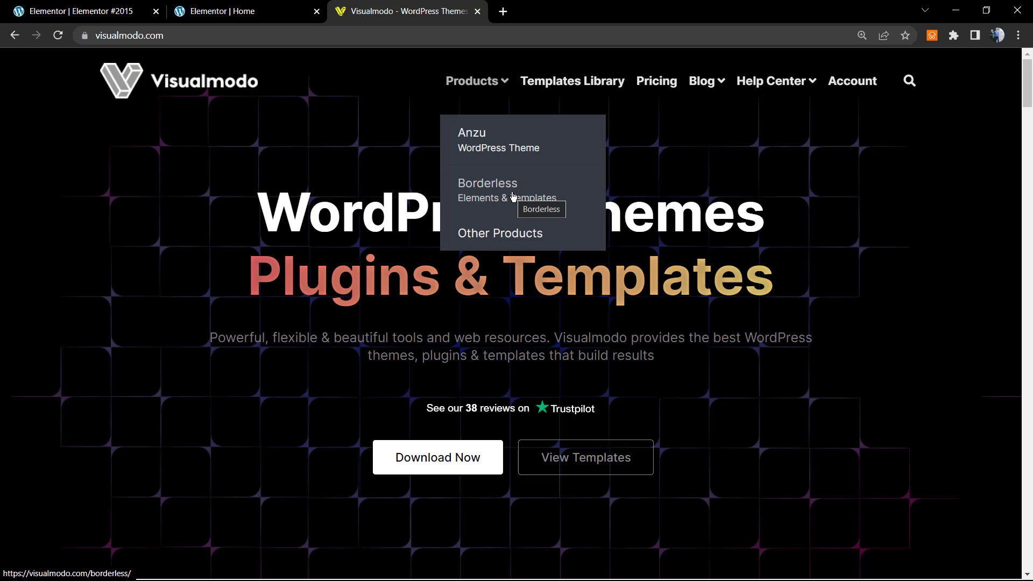
click(553, 89)
- Browse the template gallery down to Tea House, Pharmacy, Shoe Shop, Hairdresser and Rattan Furniture
scroll(308, 370, down, 1)
scroll(308, 370, down, 10)
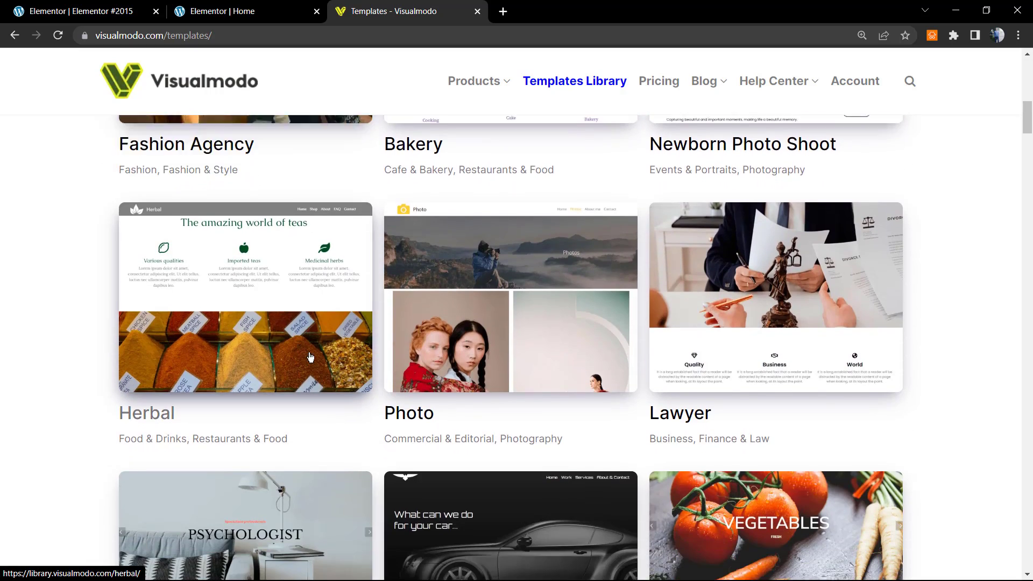
scroll(310, 357, down, 8)
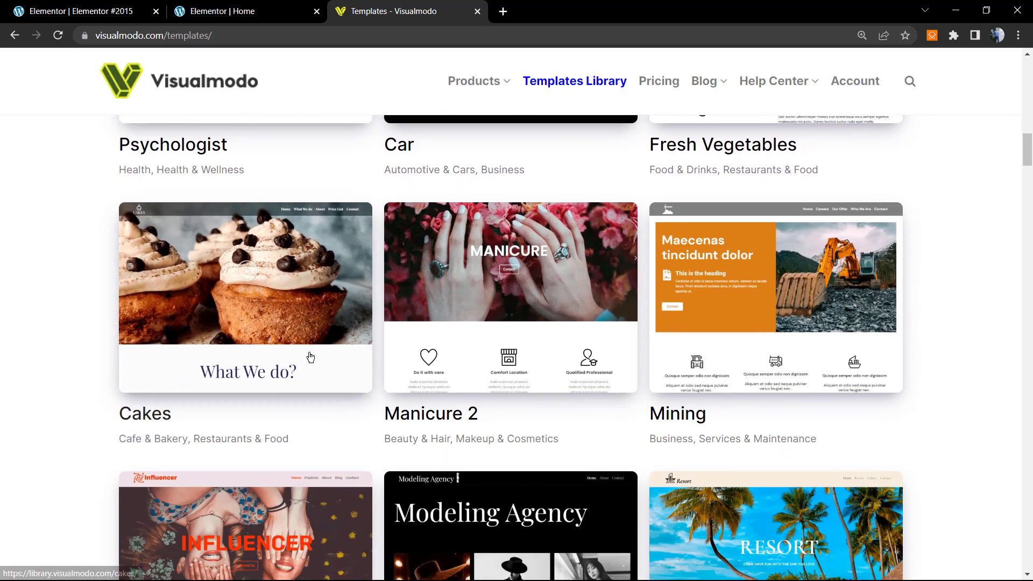
scroll(311, 357, down, 8)
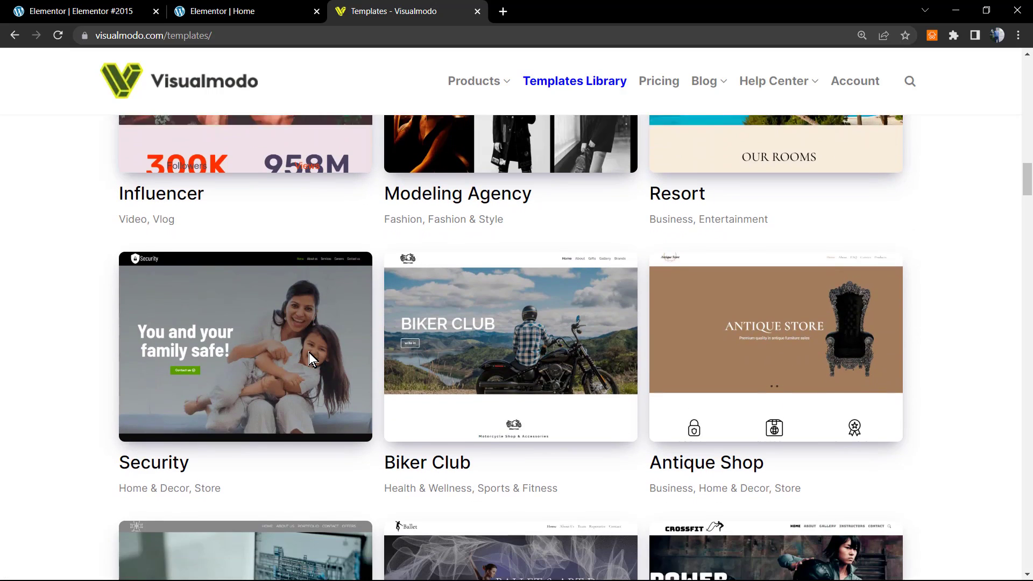
scroll(310, 355, down, 5)
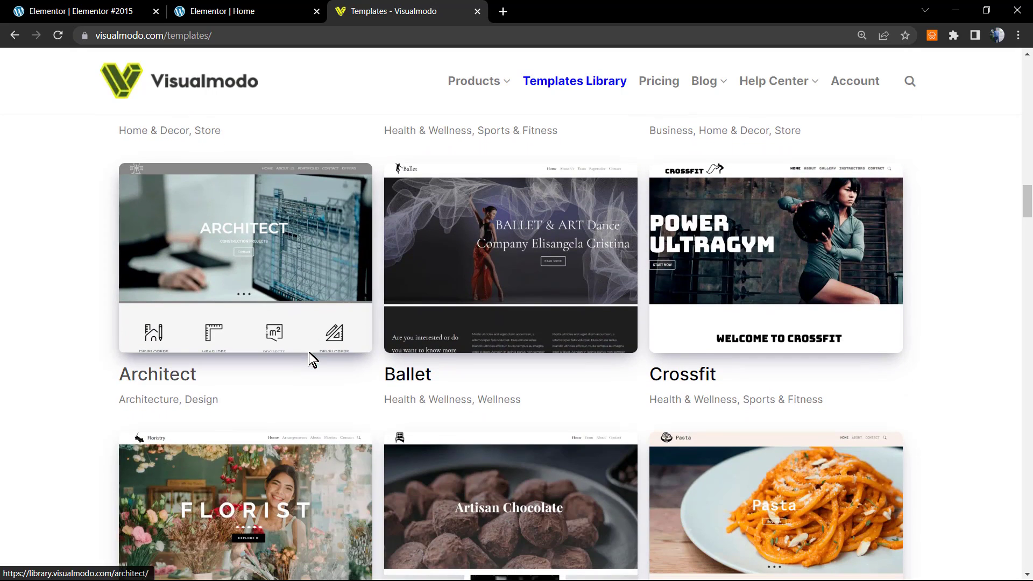
scroll(310, 356, down, 1)
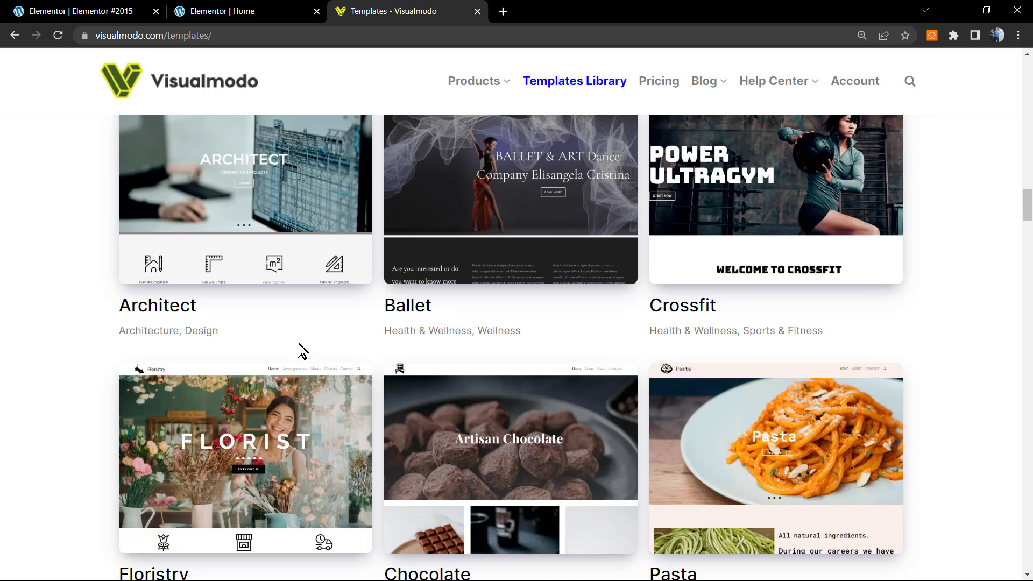
scroll(301, 348, down, 6)
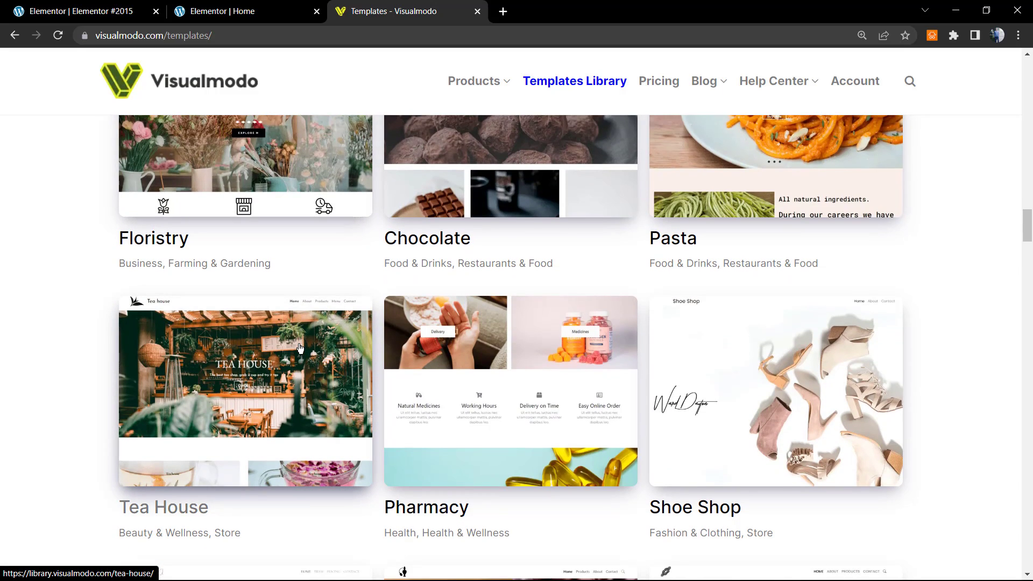
scroll(300, 348, down, 2)
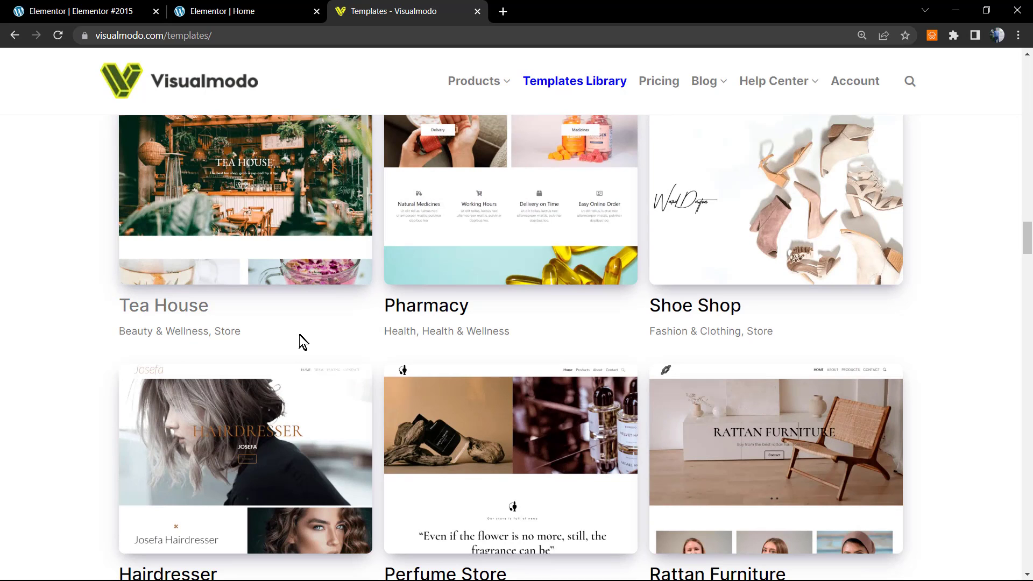